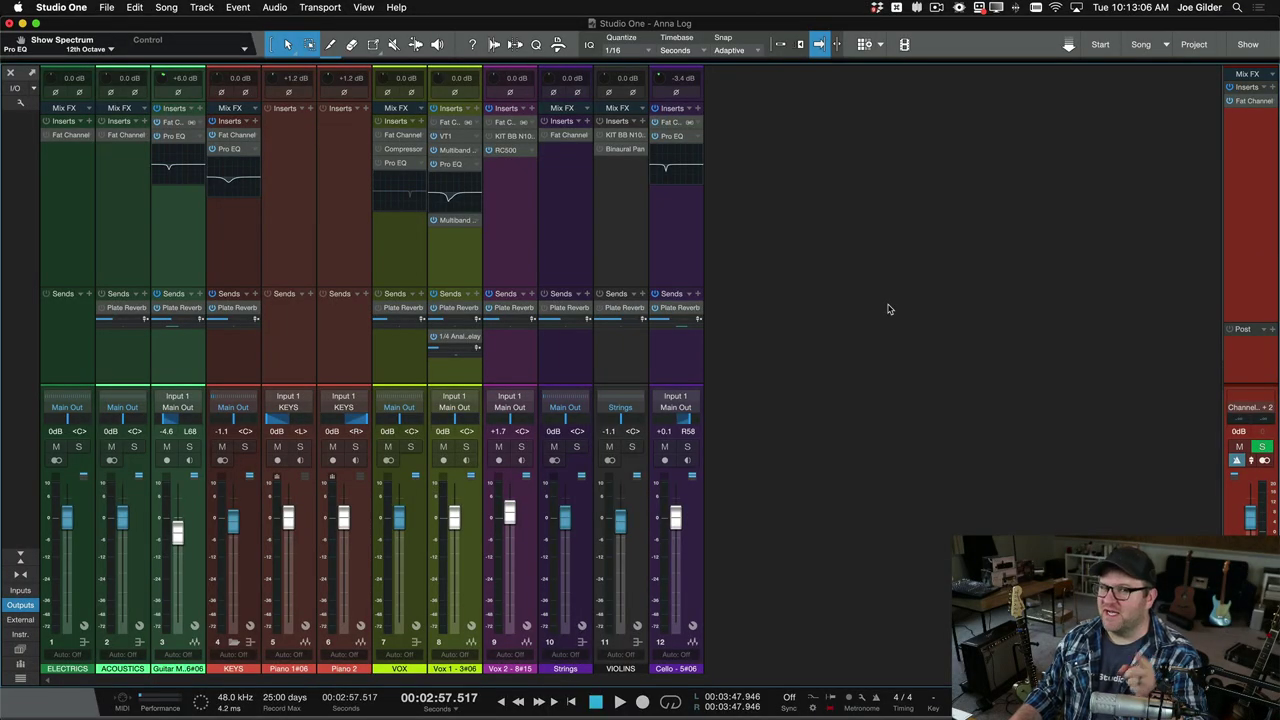
- Select all twelve channels, from ELECTRICS through Cello, and remove every insert plugin from them
{"action": "left_click", "coordinate": [684, 250]}
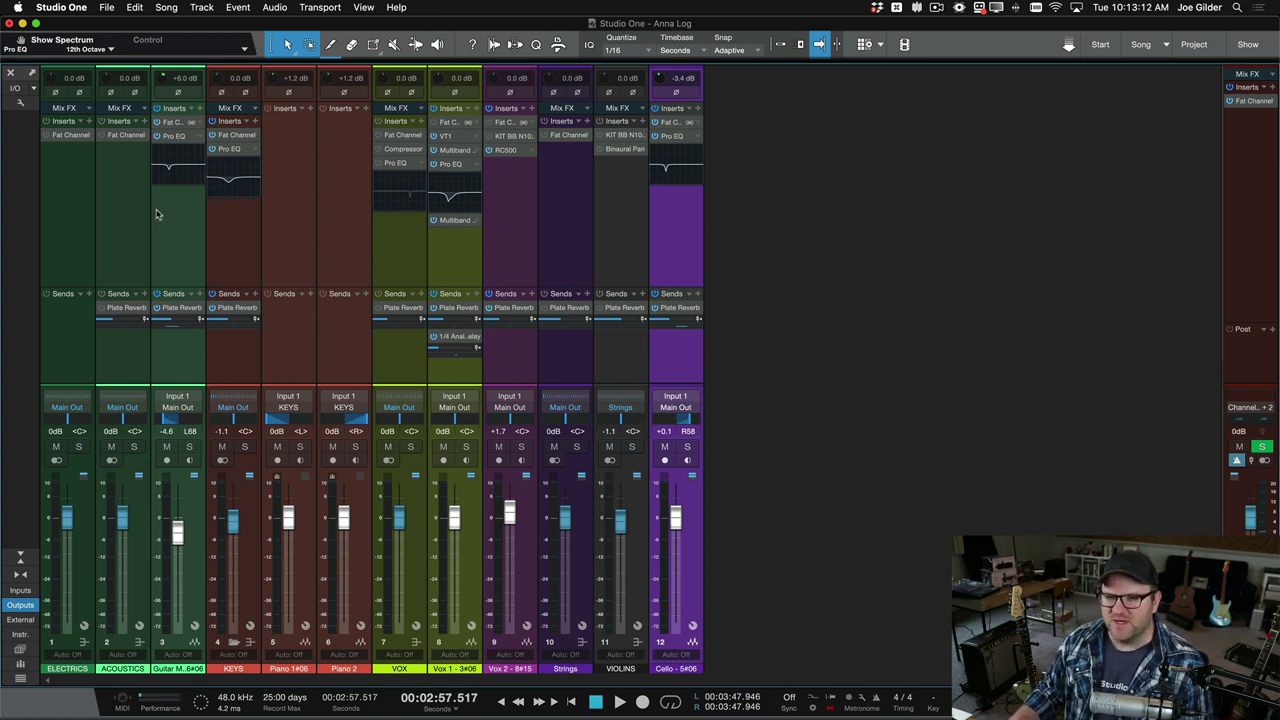
{"action": "left_click", "coordinate": [92, 214]}
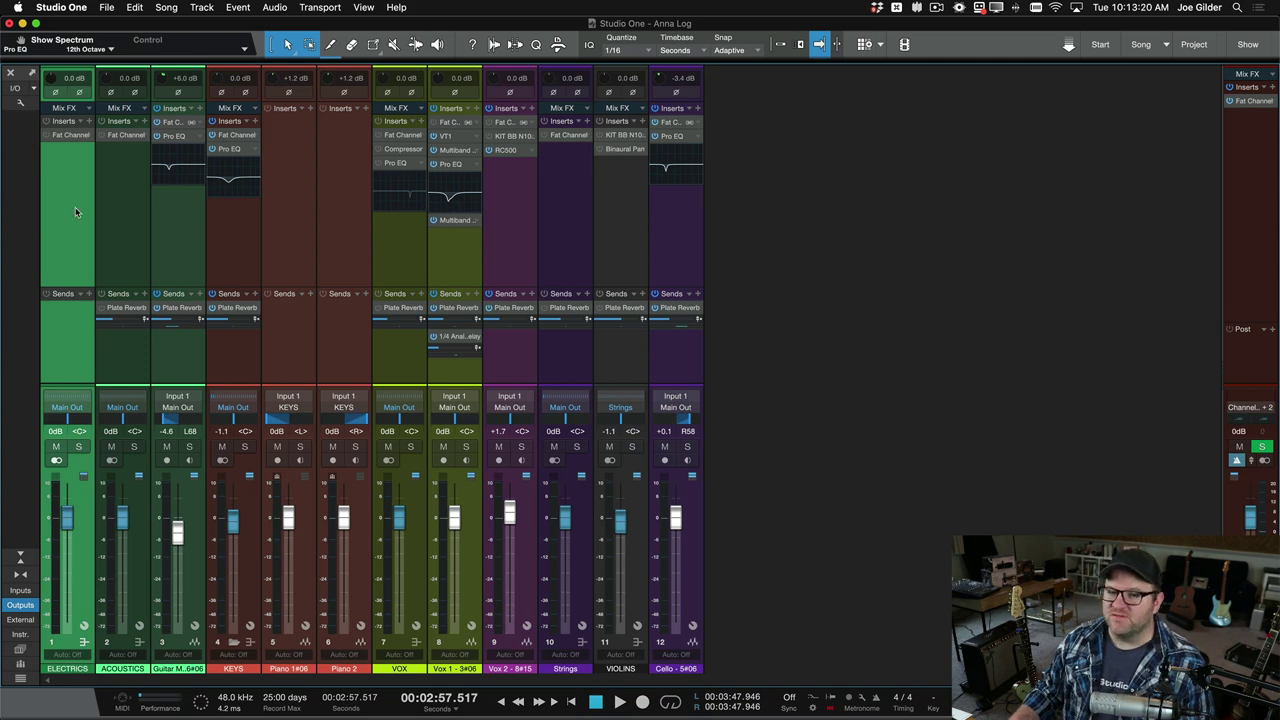
{"action": "left_click", "coordinate": [698, 240], "text": "shift"}
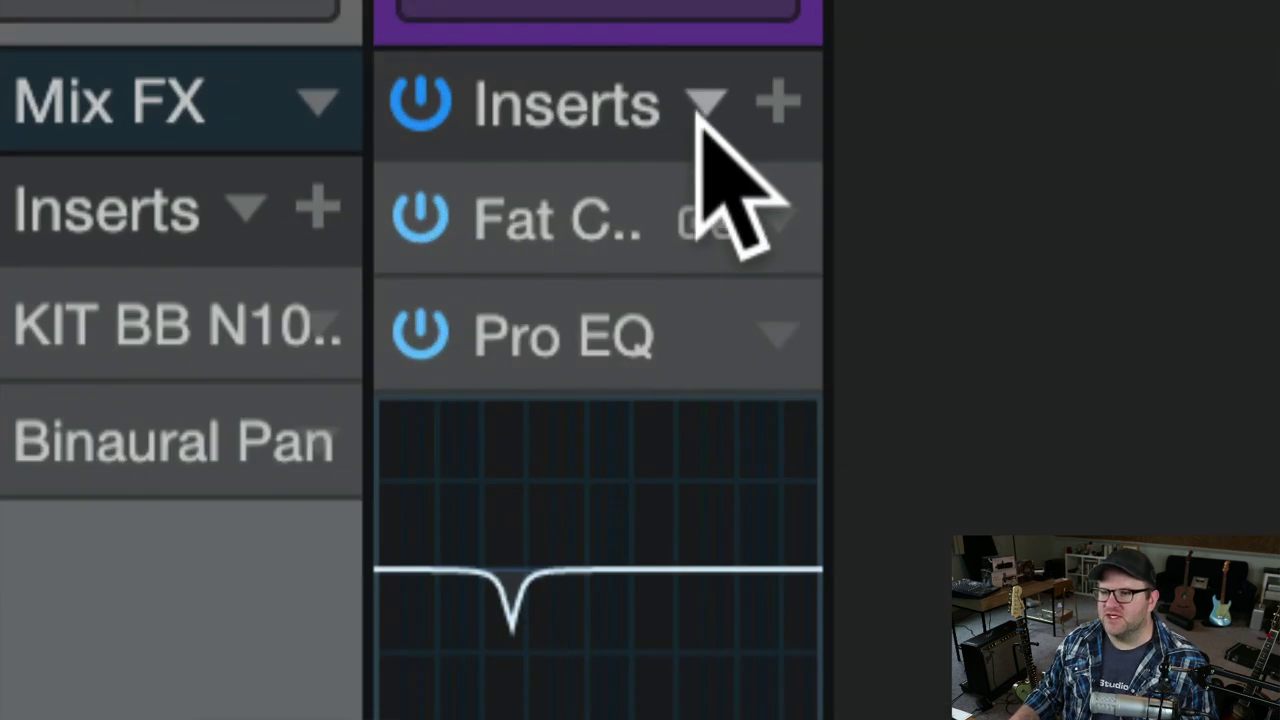
{"action": "left_click", "coordinate": [685, 85]}
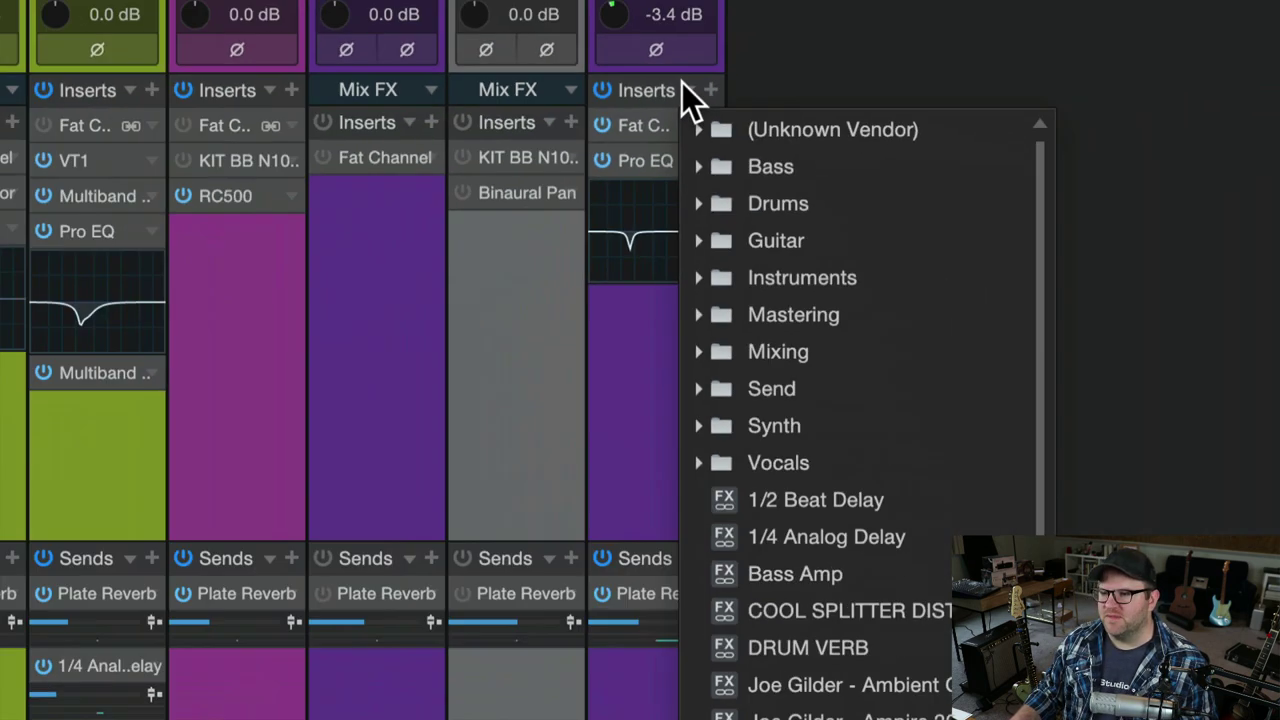
{"action": "scroll", "coordinate": [826, 490], "scroll_direction": "down", "scroll_amount": 3}
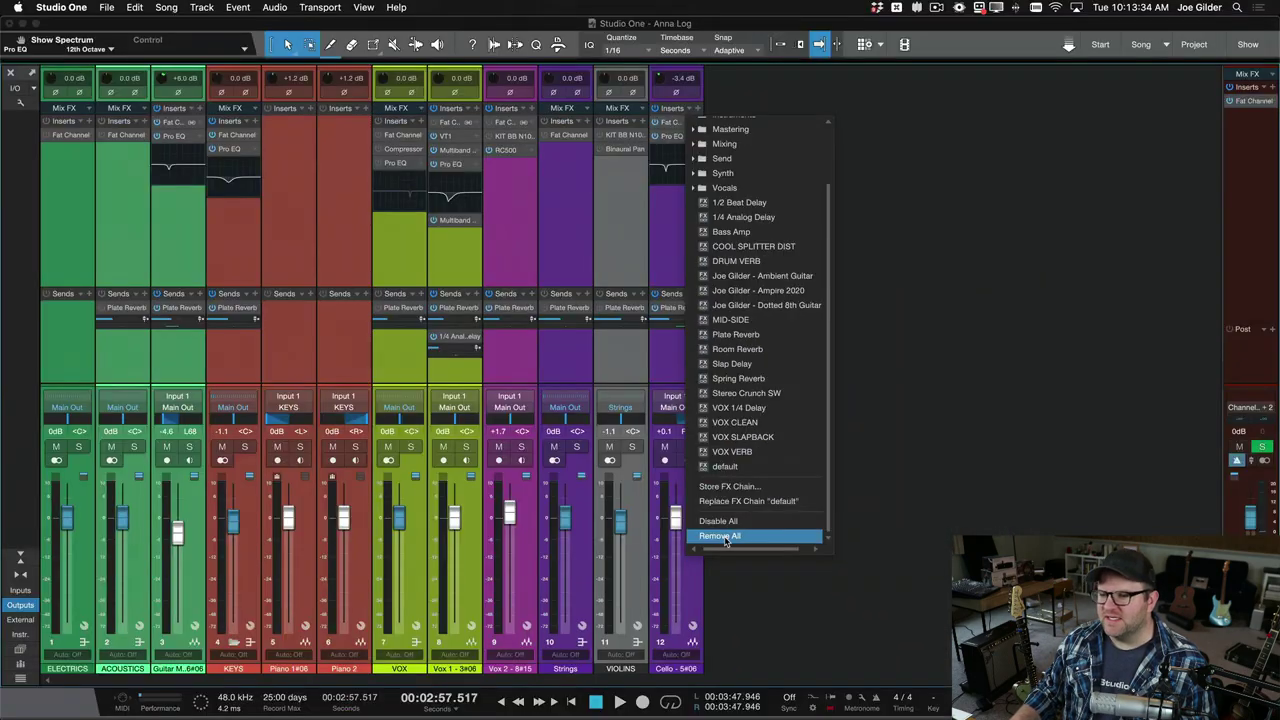
{"action": "left_click", "coordinate": [724, 537]}
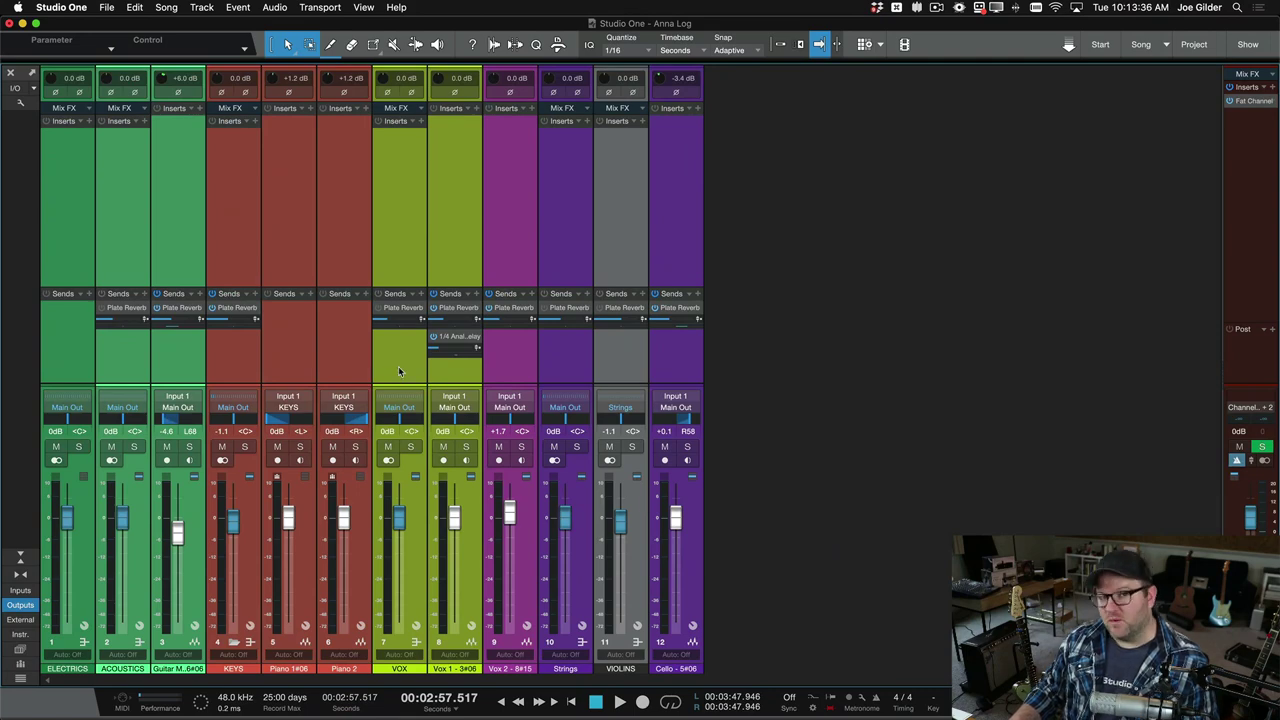
- Remove all sends from every channel and delete the Fat Channel insert from the main output
{"action": "right_click", "coordinate": [466, 297]}
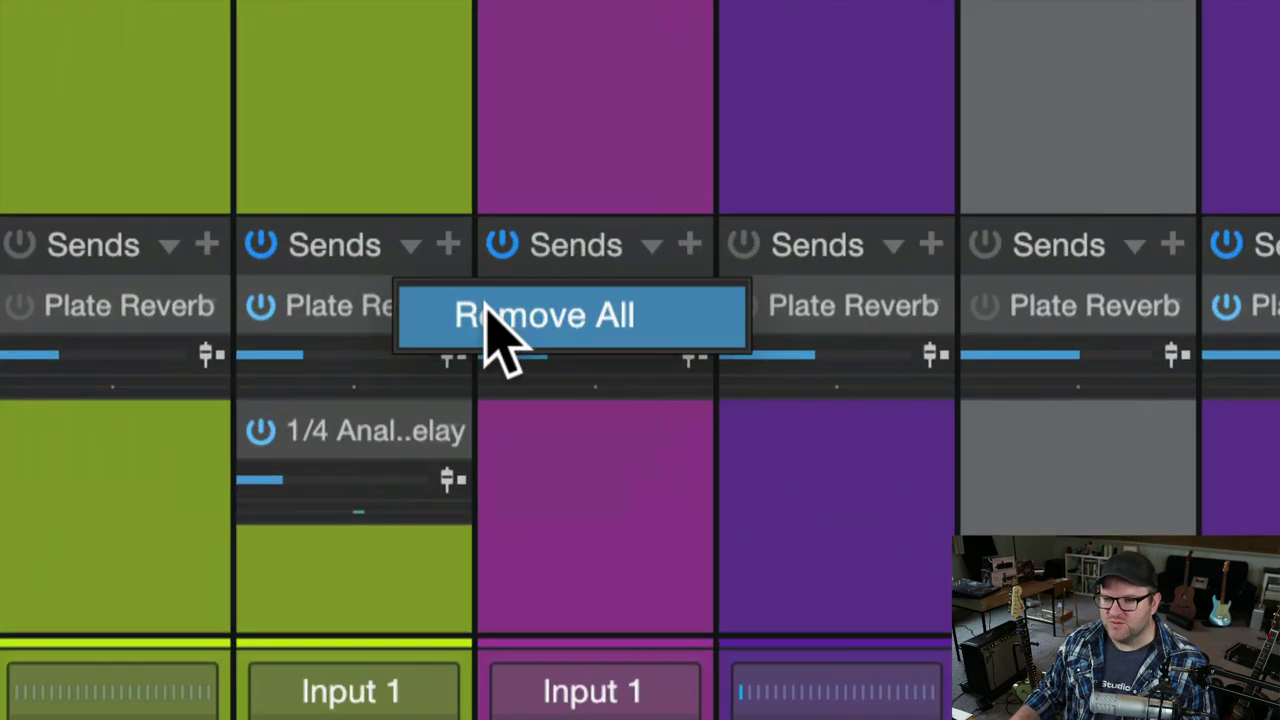
{"action": "left_click", "coordinate": [500, 335]}
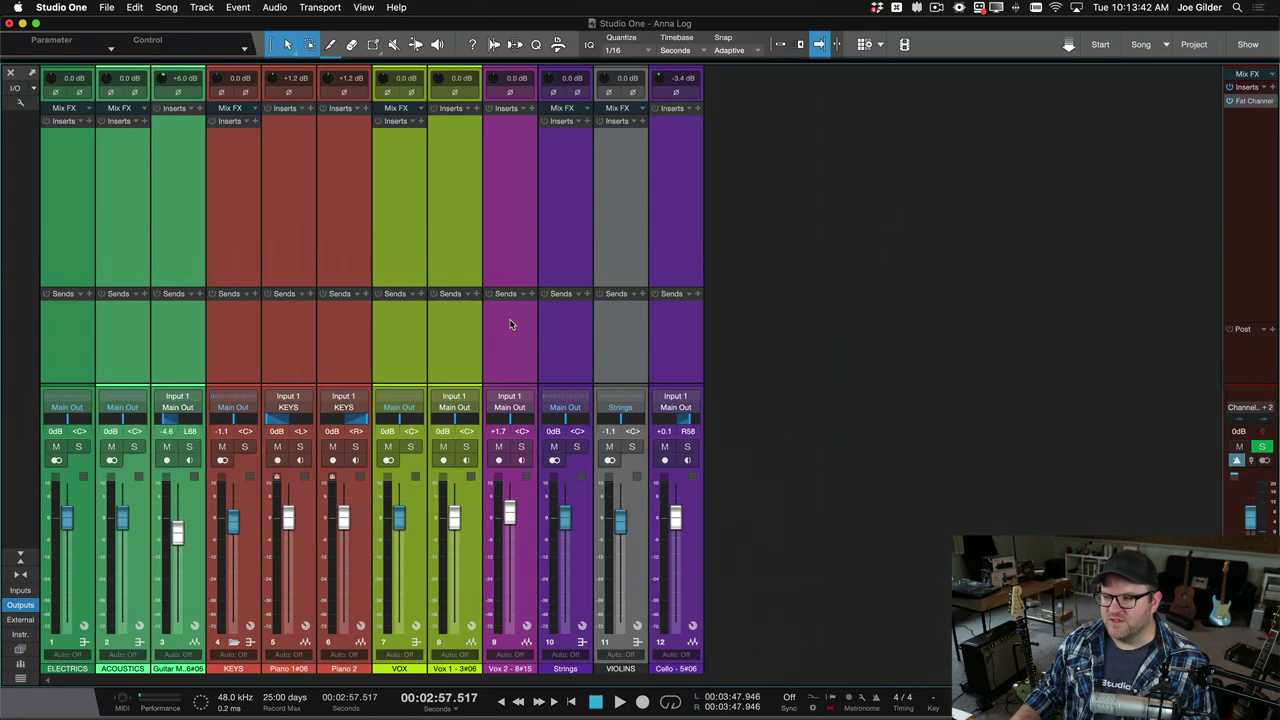
{"action": "left_click", "coordinate": [1274, 103]}
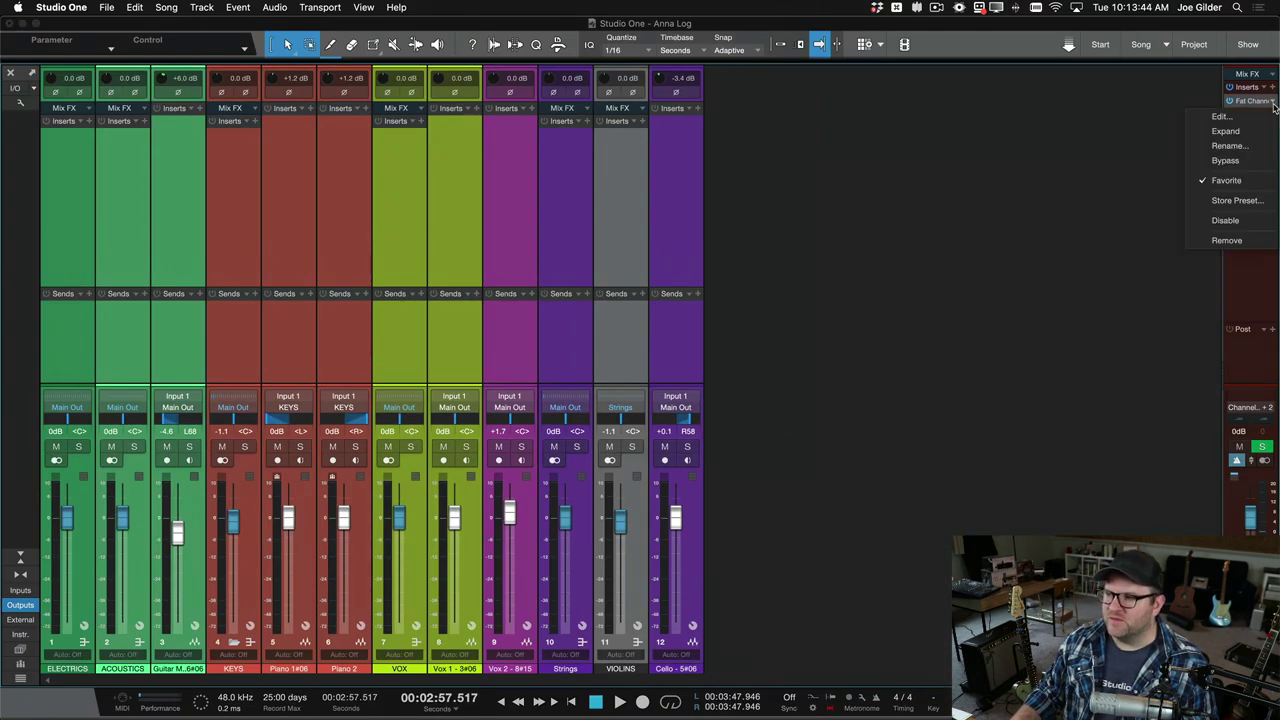
{"action": "left_click", "coordinate": [1240, 241]}
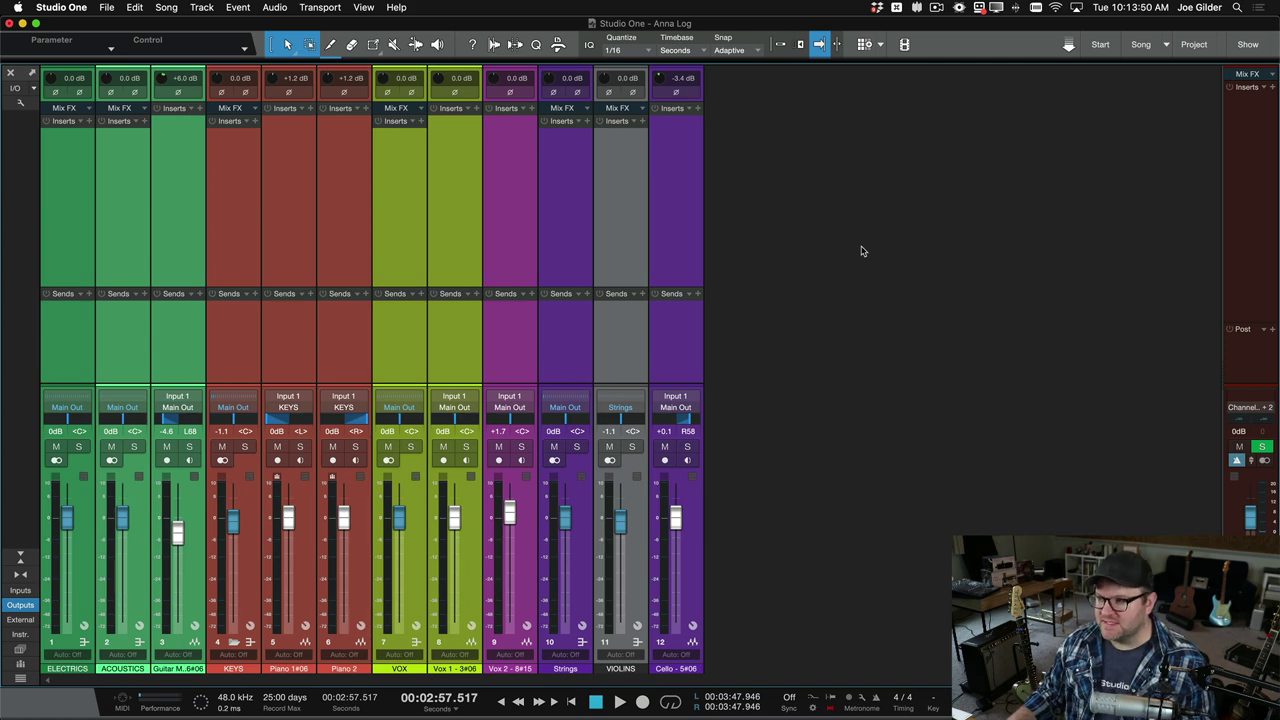
- Open the Effects browser with F7 and drag Fat Channel onto the channels' inserts
{"action": "key", "text": "F7"}
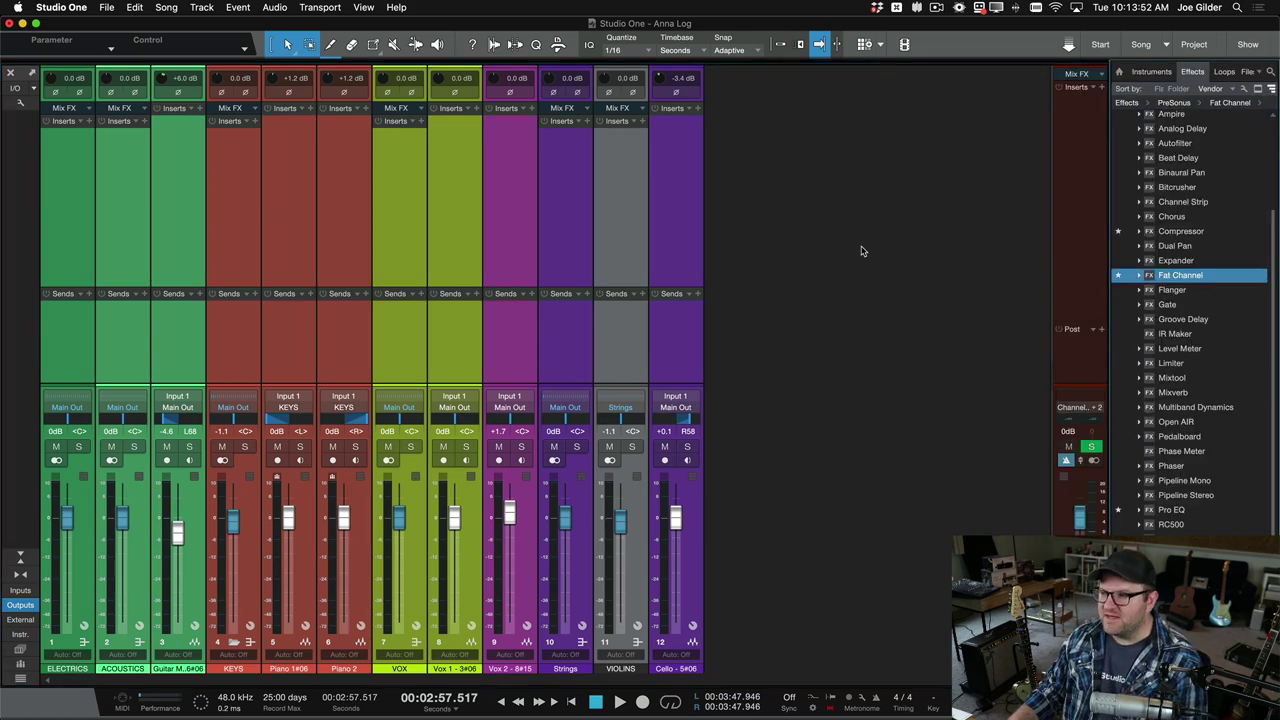
{"action": "double_click", "coordinate": [1185, 276]}
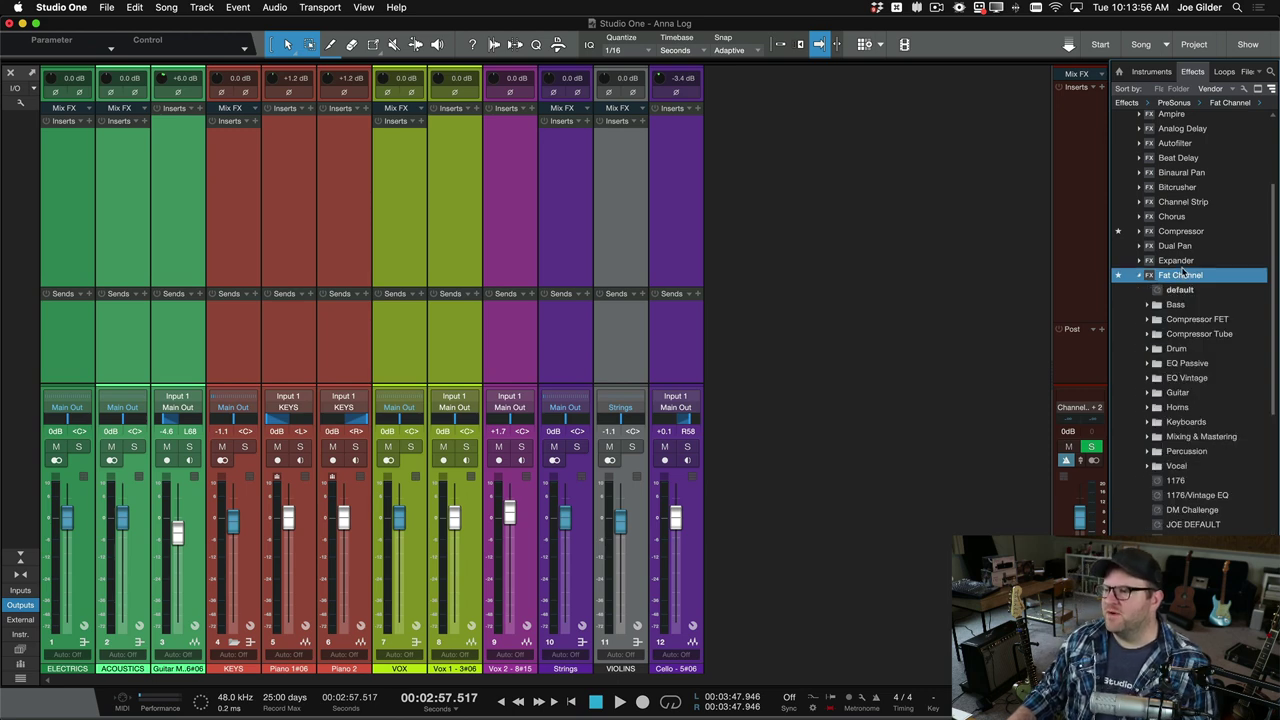
{"action": "double_click", "coordinate": [1183, 280]}
{"action": "left_click_drag", "start_coordinate": [1183, 280], "coordinate": [1078, 134]}
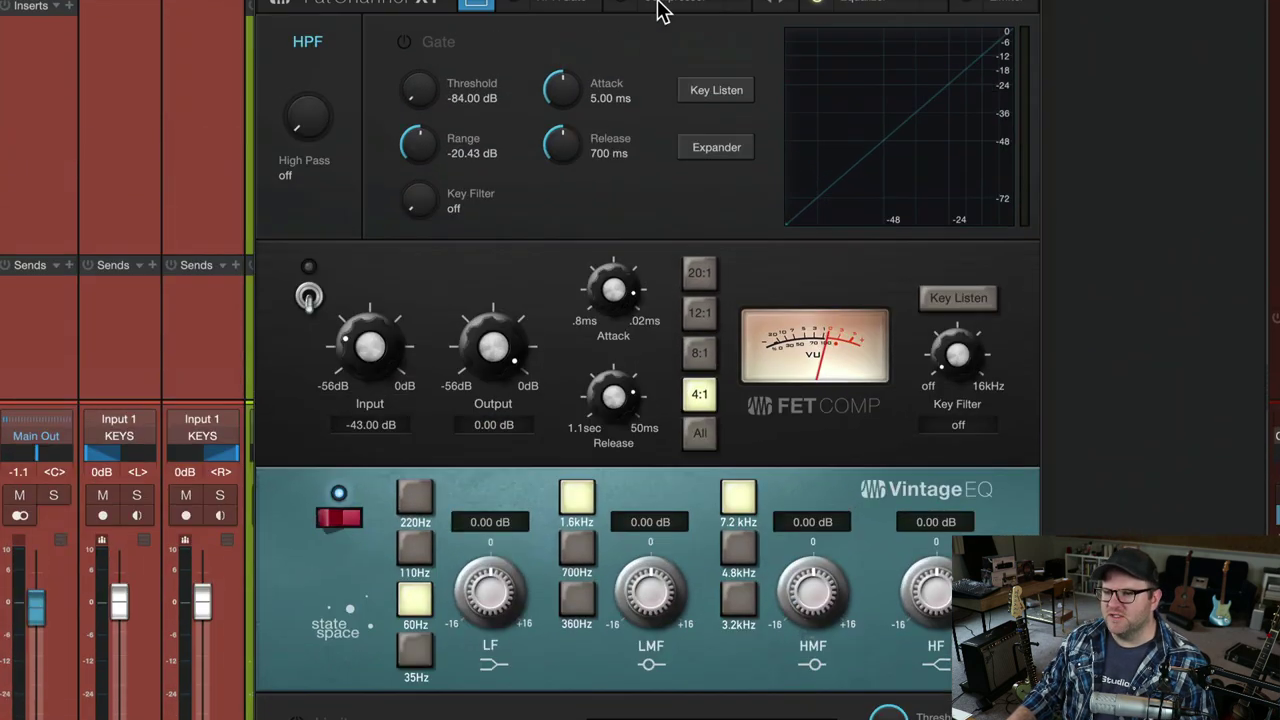
- Try the Standard and Tube compressor models and the Standard equalizer model in Fat Channel XT
{"action": "left_click", "coordinate": [737, 27]}
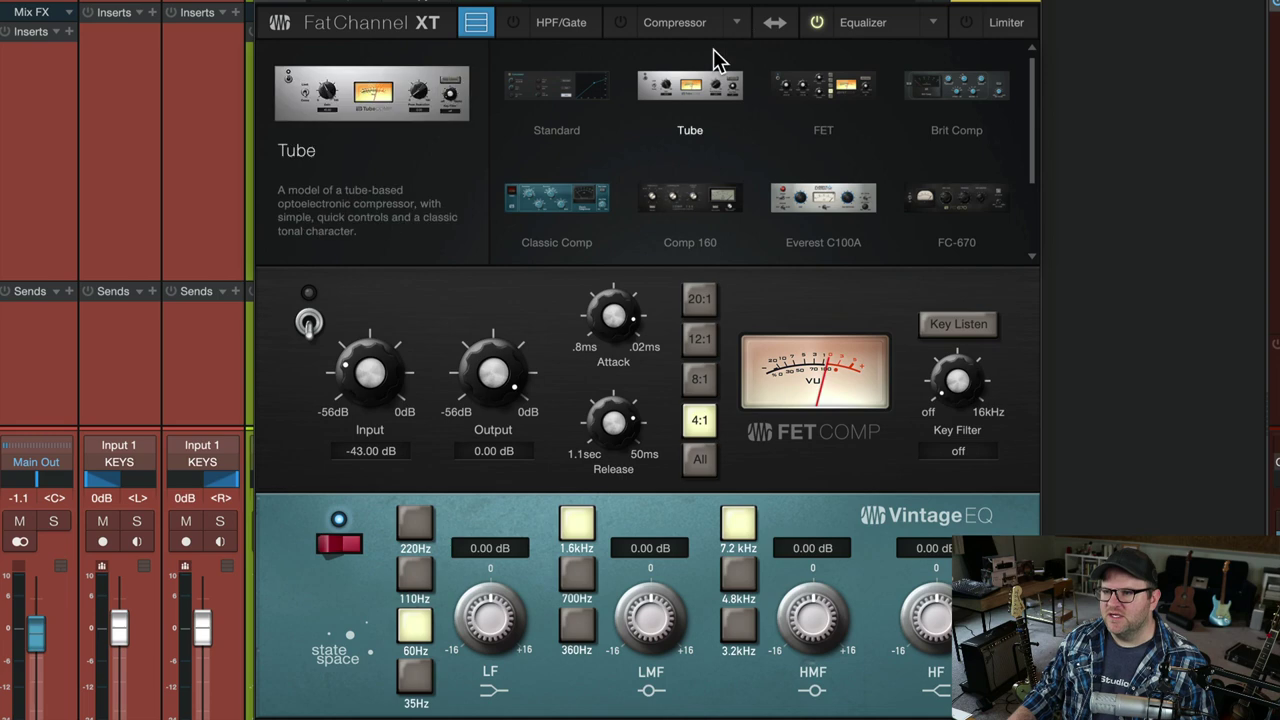
{"action": "left_click", "coordinate": [568, 90]}
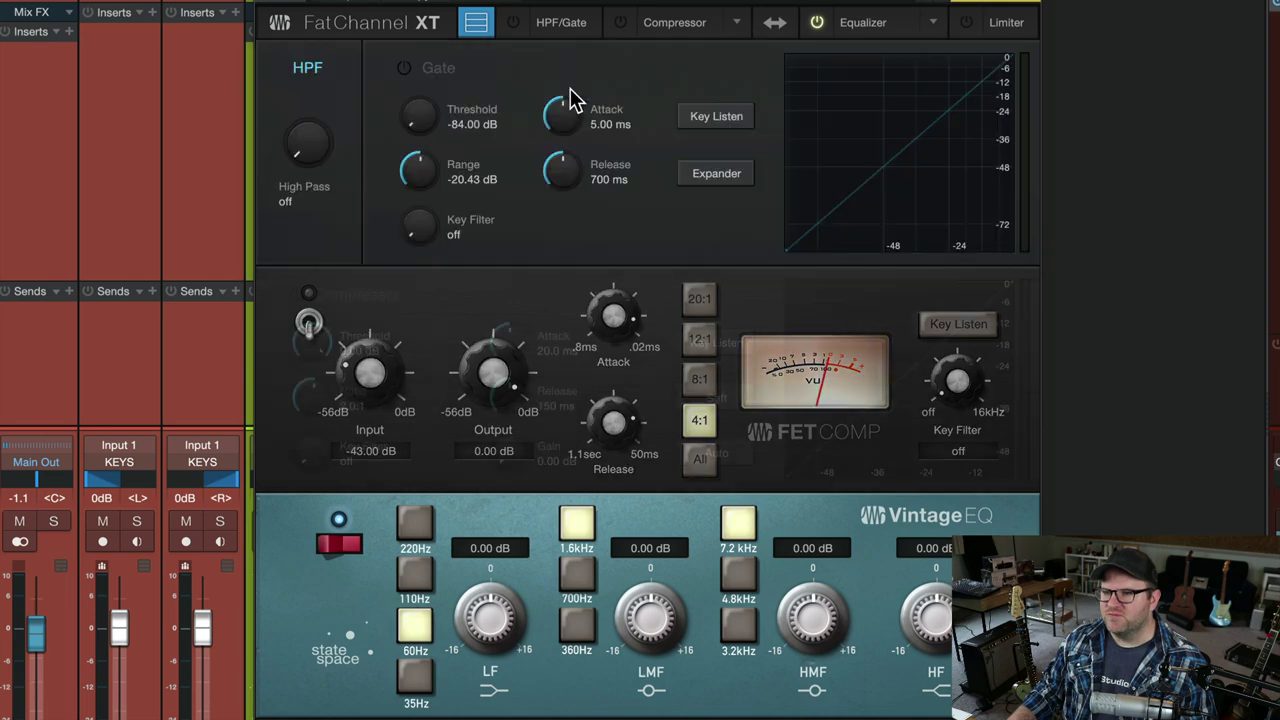
{"action": "left_click", "coordinate": [934, 24]}
{"action": "left_click", "coordinate": [563, 100]}
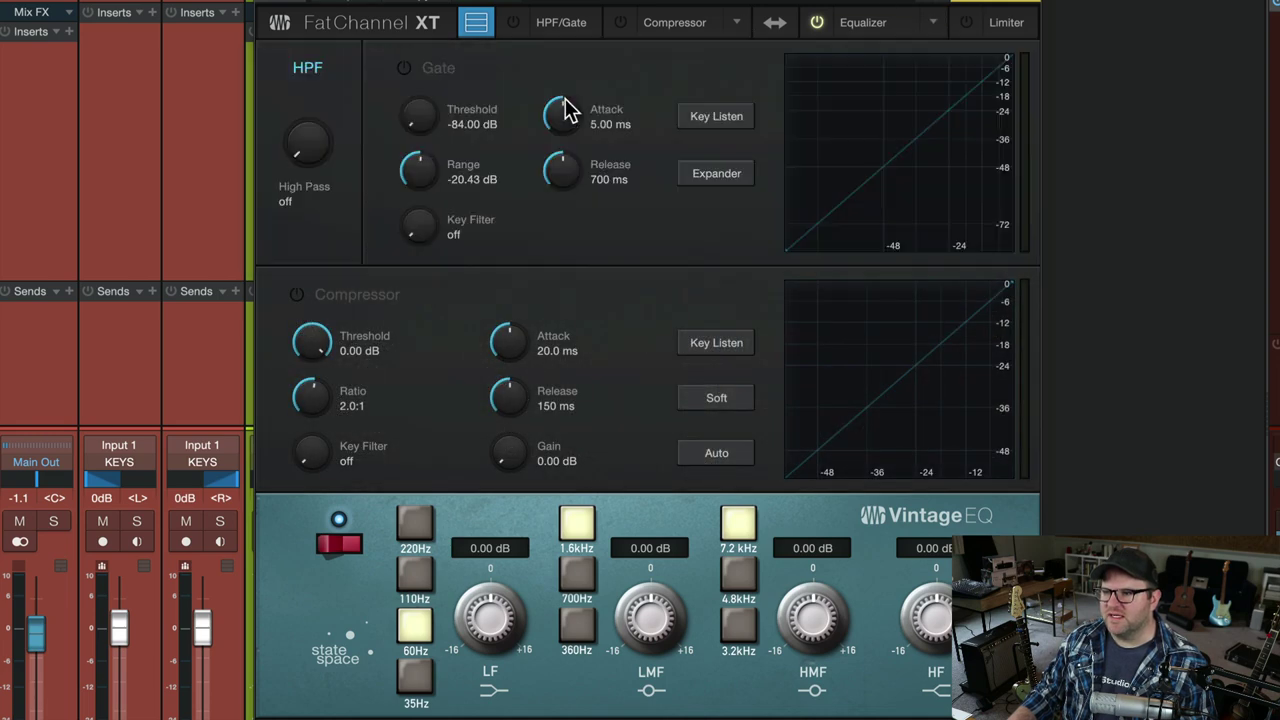
{"action": "left_click", "coordinate": [737, 30]}
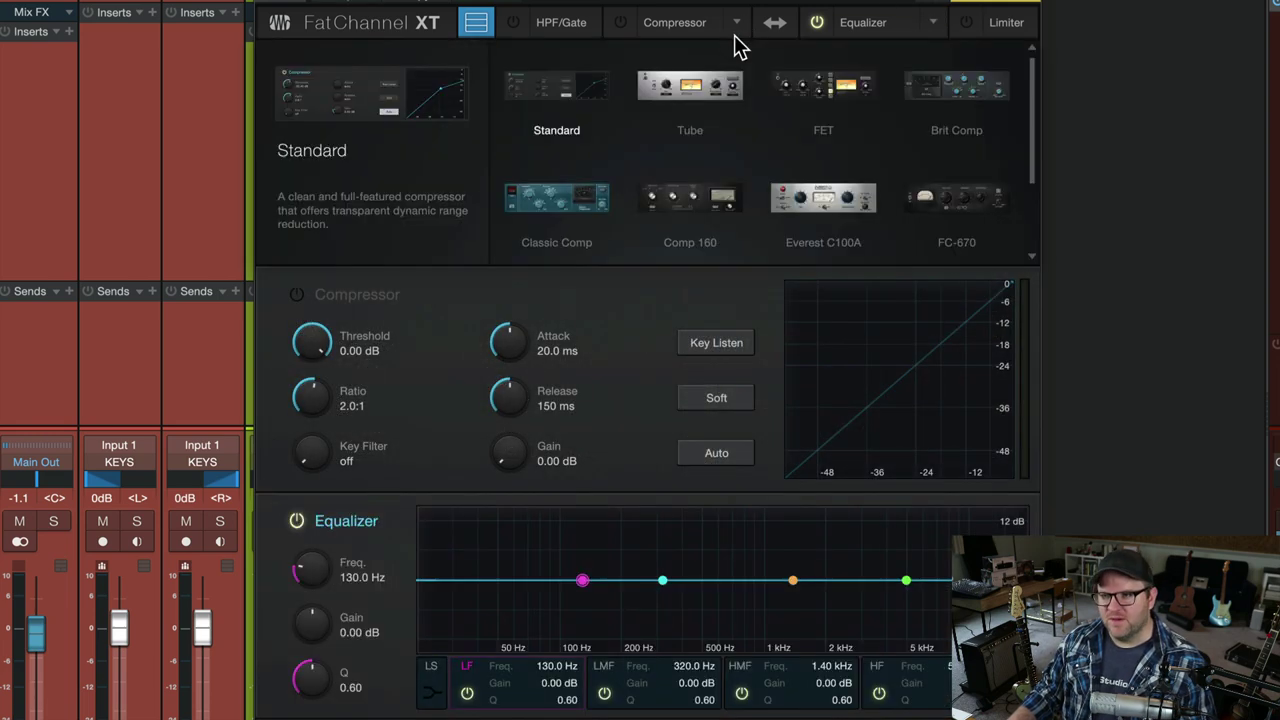
{"action": "left_click", "coordinate": [740, 82]}
{"action": "left_click", "coordinate": [928, 26]}
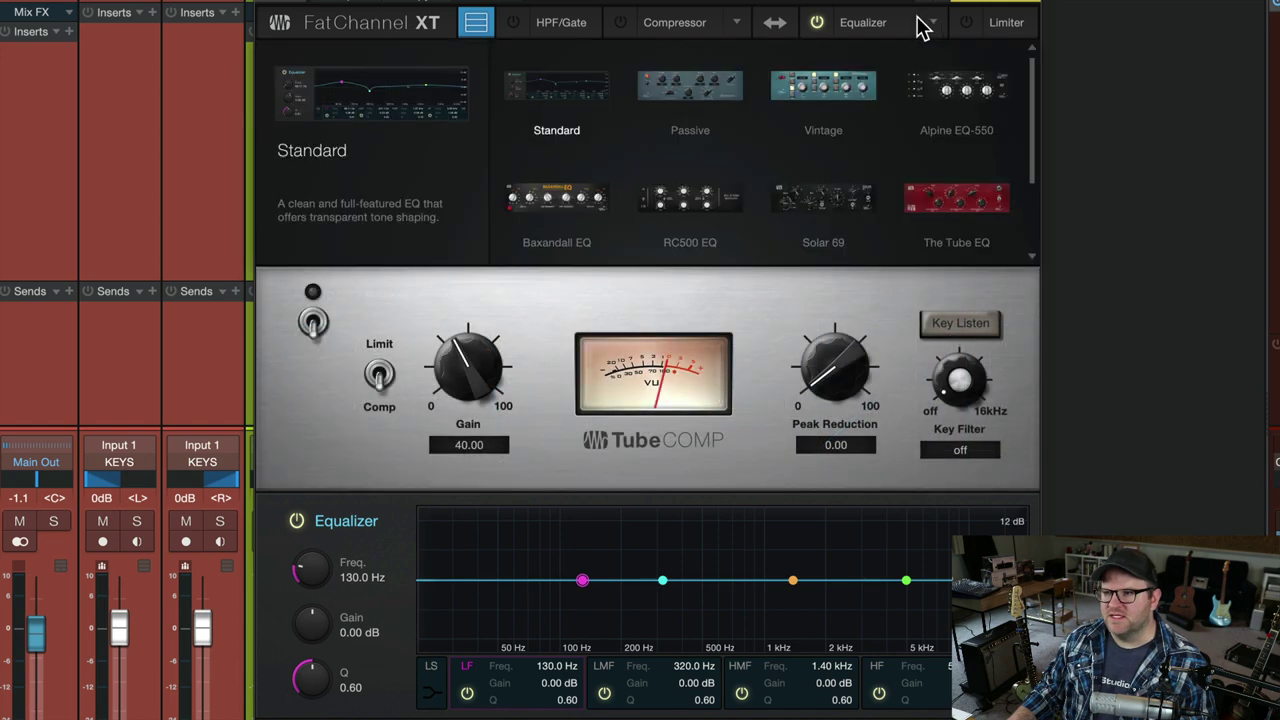
{"action": "left_click", "coordinate": [733, 29]}
{"action": "left_click", "coordinate": [745, 28]}
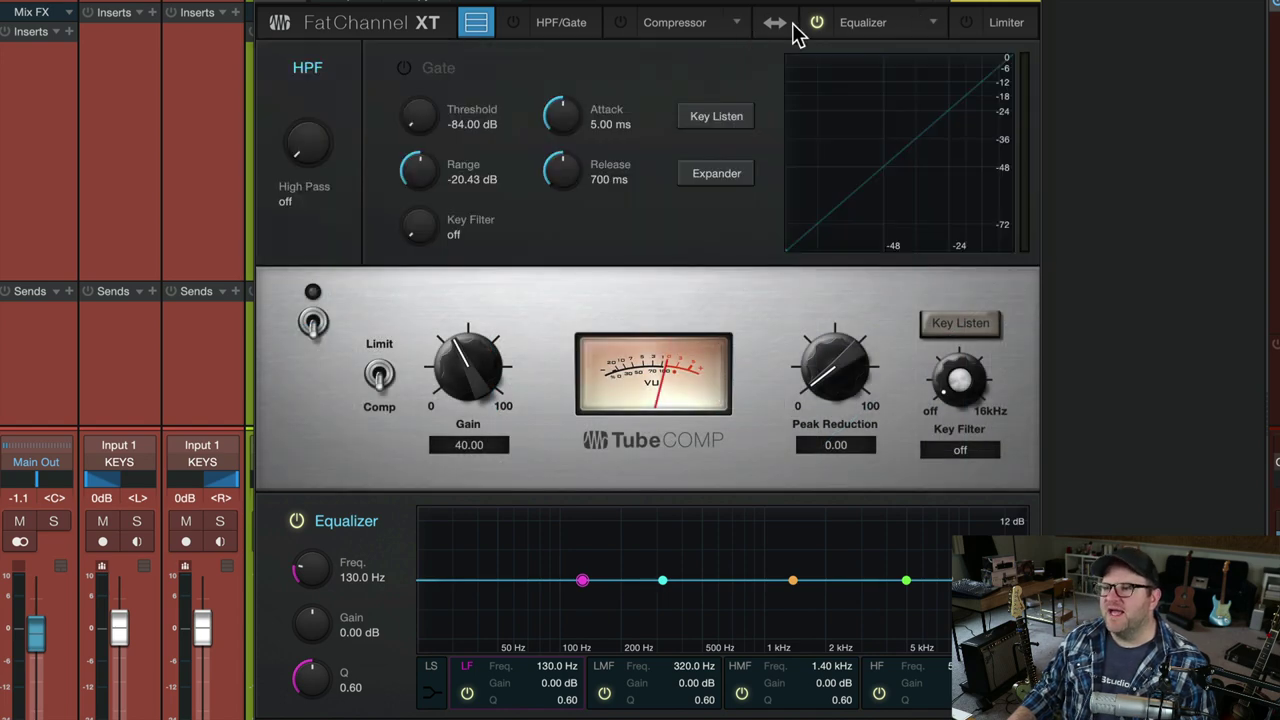
{"action": "left_click", "coordinate": [934, 24]}
{"action": "left_click", "coordinate": [573, 103]}
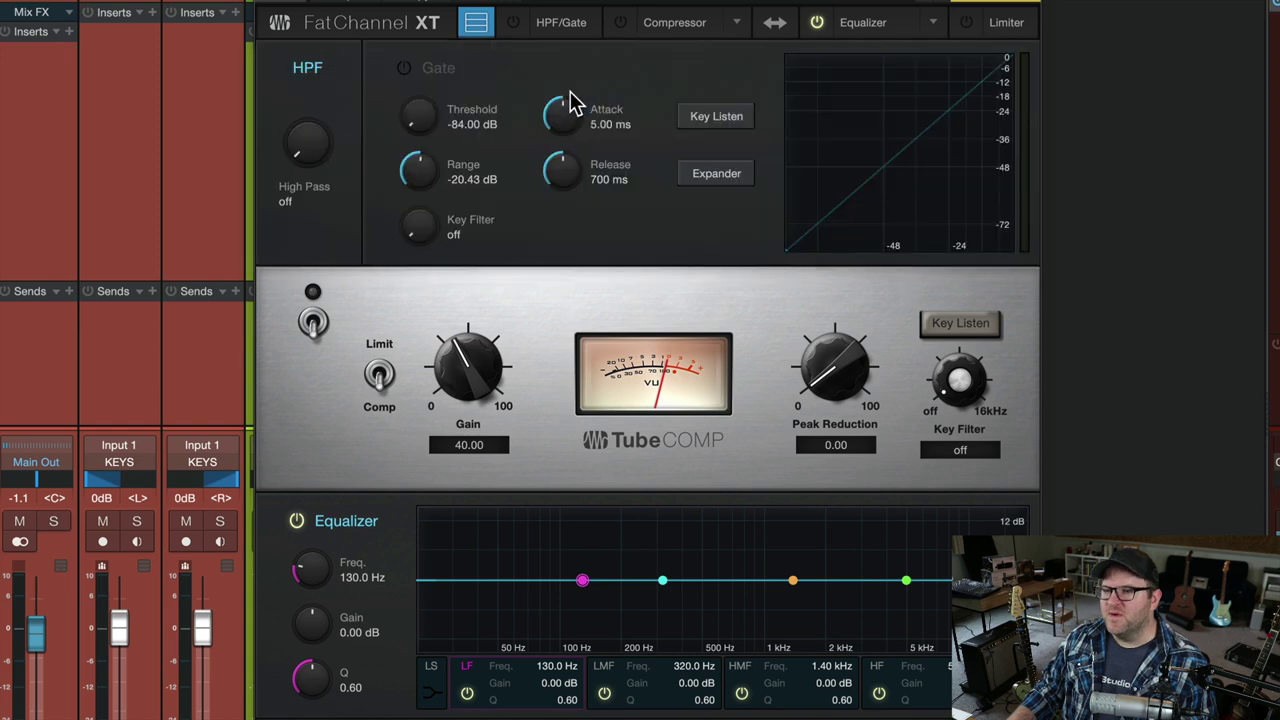
- Return the compressor to the Standard model and turn the equalizer section off
{"action": "left_click", "coordinate": [736, 20]}
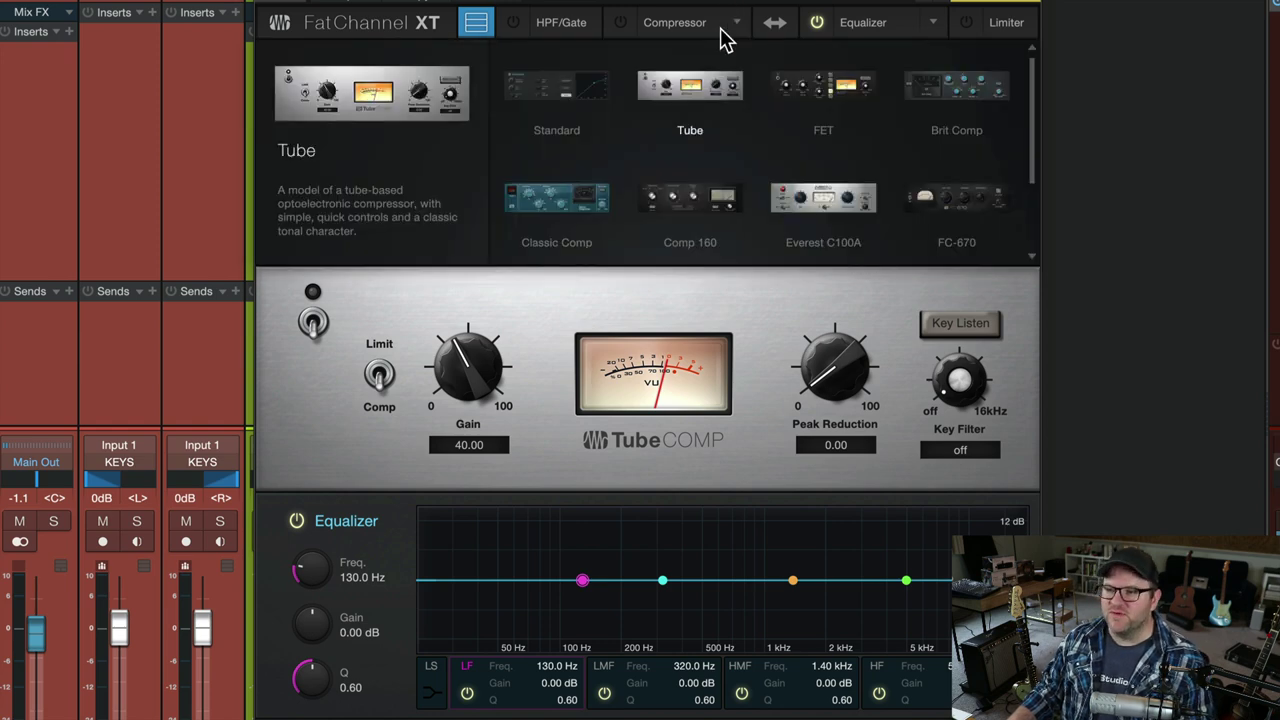
{"action": "left_click", "coordinate": [549, 98]}
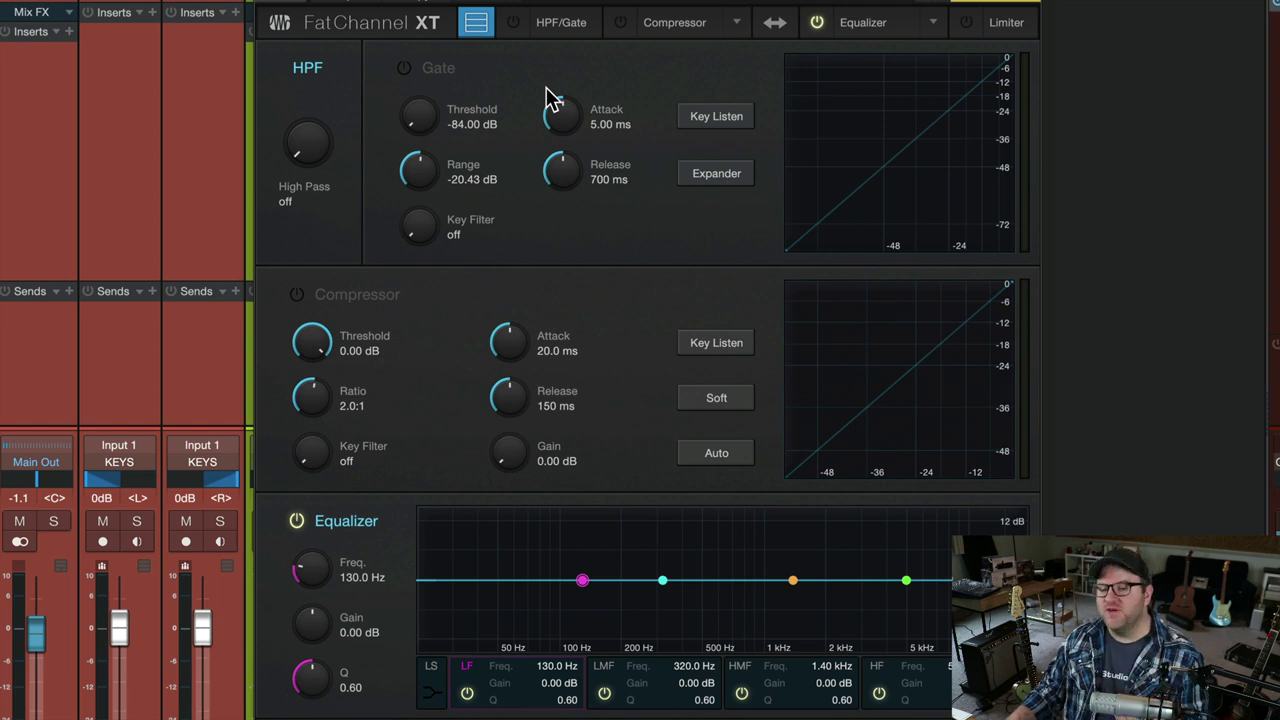
{"action": "left_click", "coordinate": [819, 25]}
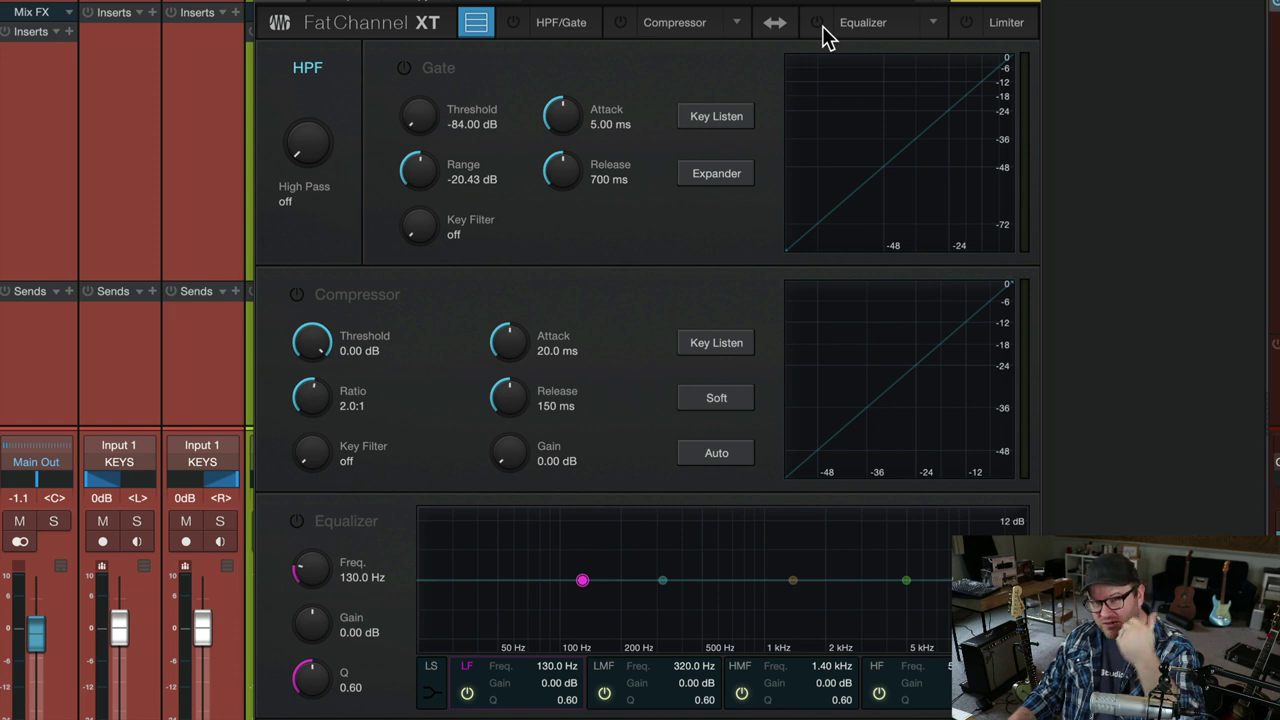
- Switch the compressor to the FET model and load the Vintage EQ model
{"action": "left_click", "coordinate": [737, 24]}
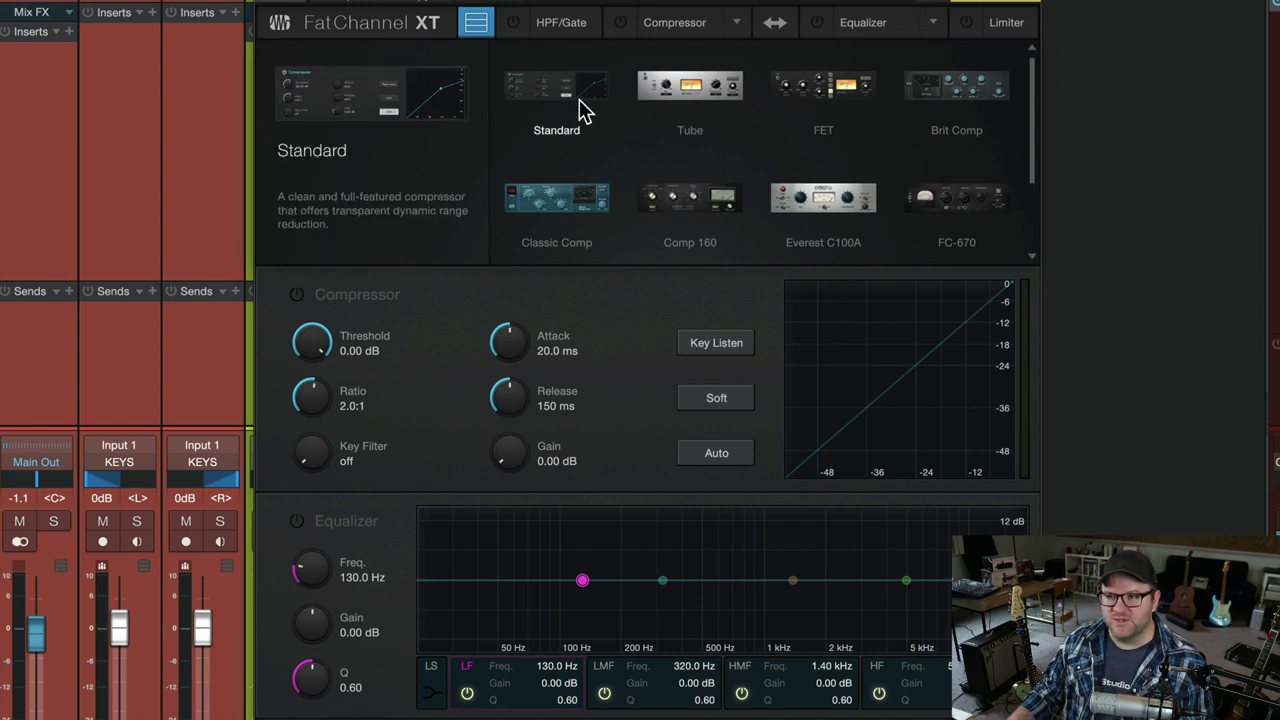
{"action": "left_click", "coordinate": [835, 95]}
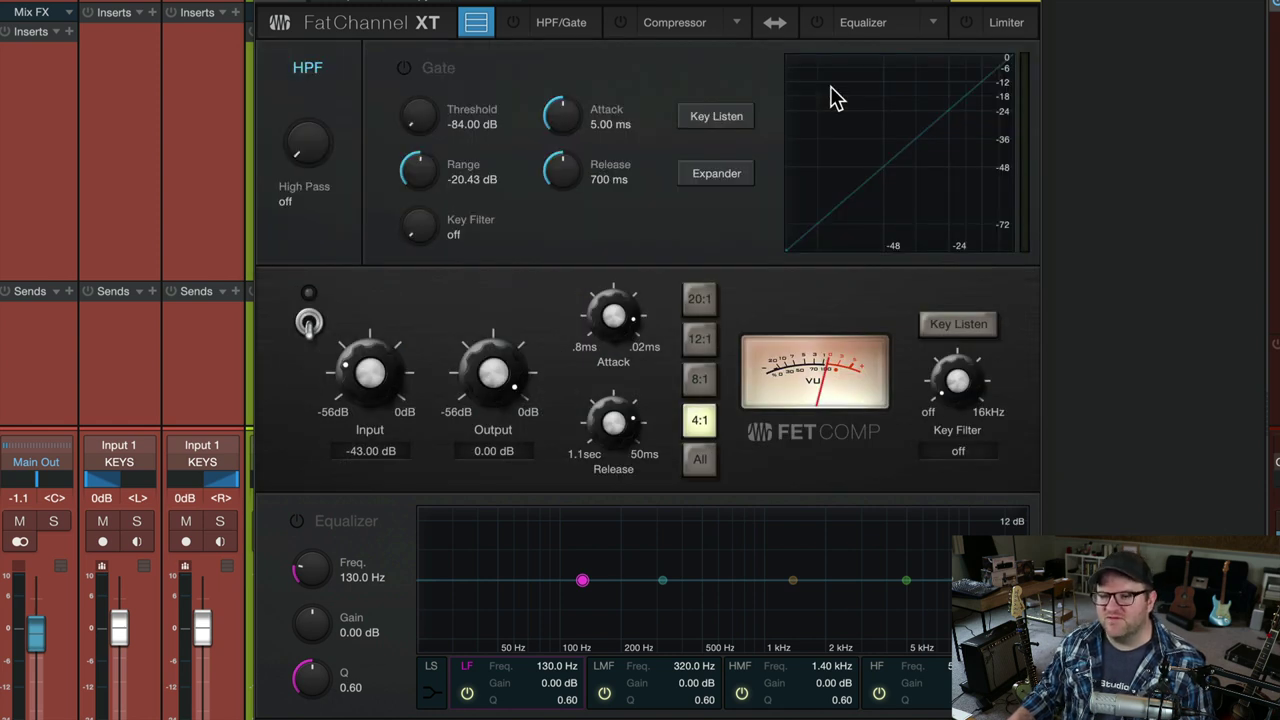
{"action": "left_click", "coordinate": [937, 24]}
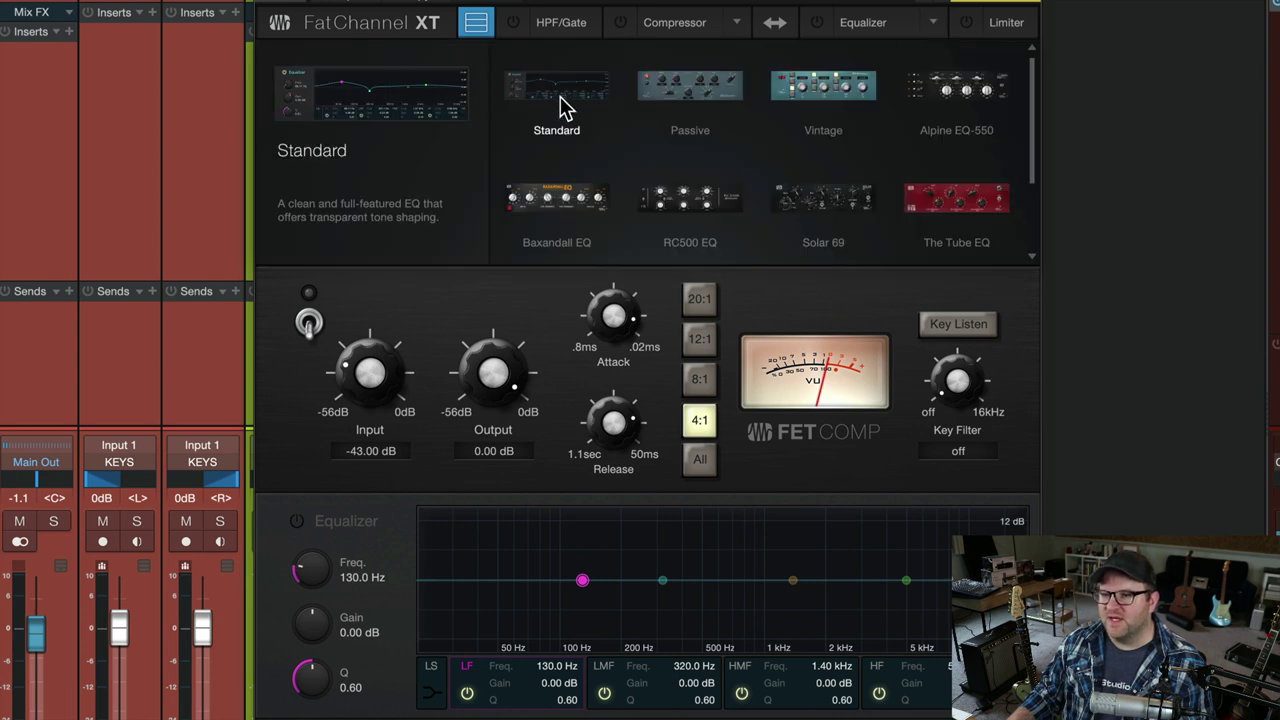
{"action": "left_click", "coordinate": [820, 86]}
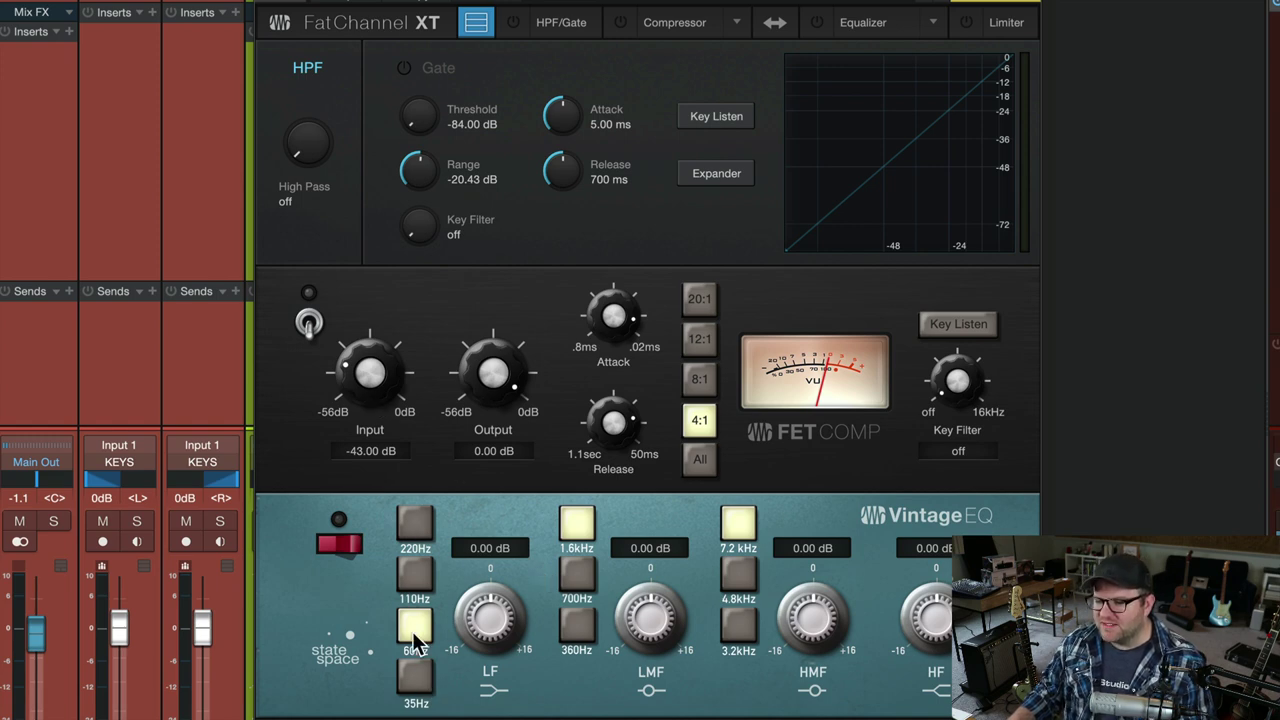
- Set the Vintage EQ low band to 220Hz and low-mid to 360Hz, and turn the EQ on
{"action": "left_click", "coordinate": [415, 522]}
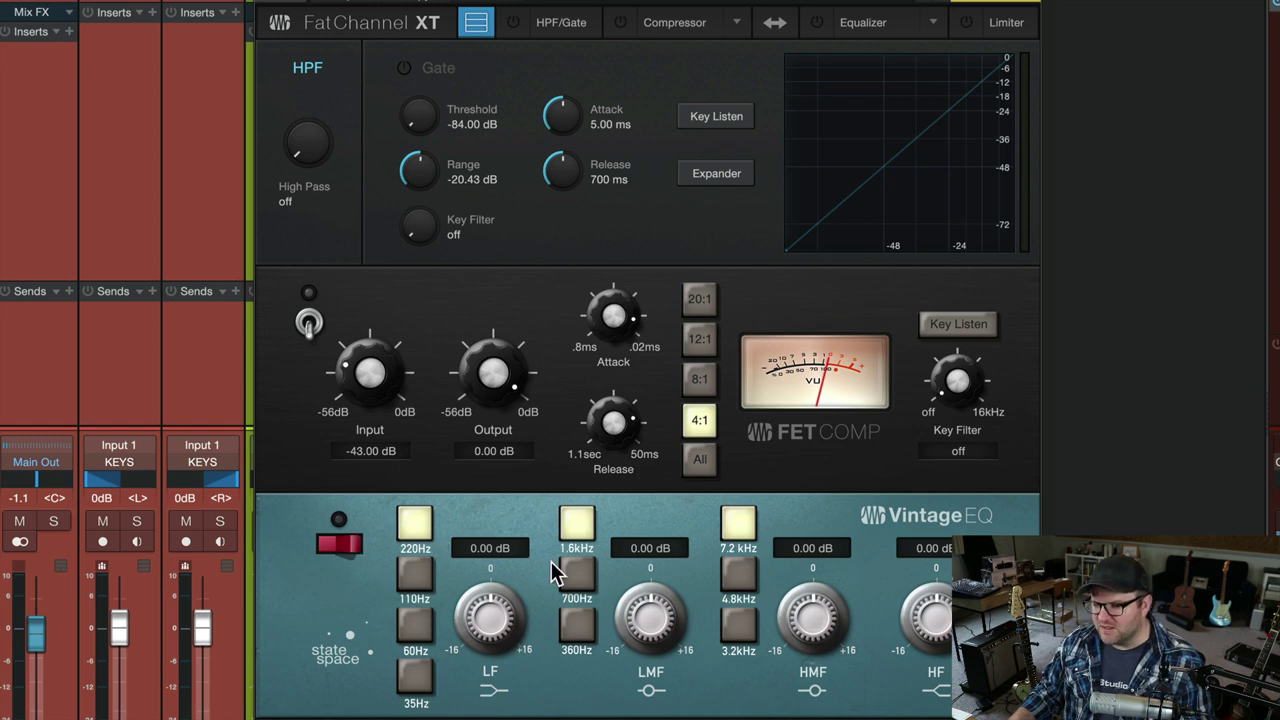
{"action": "left_click", "coordinate": [578, 628]}
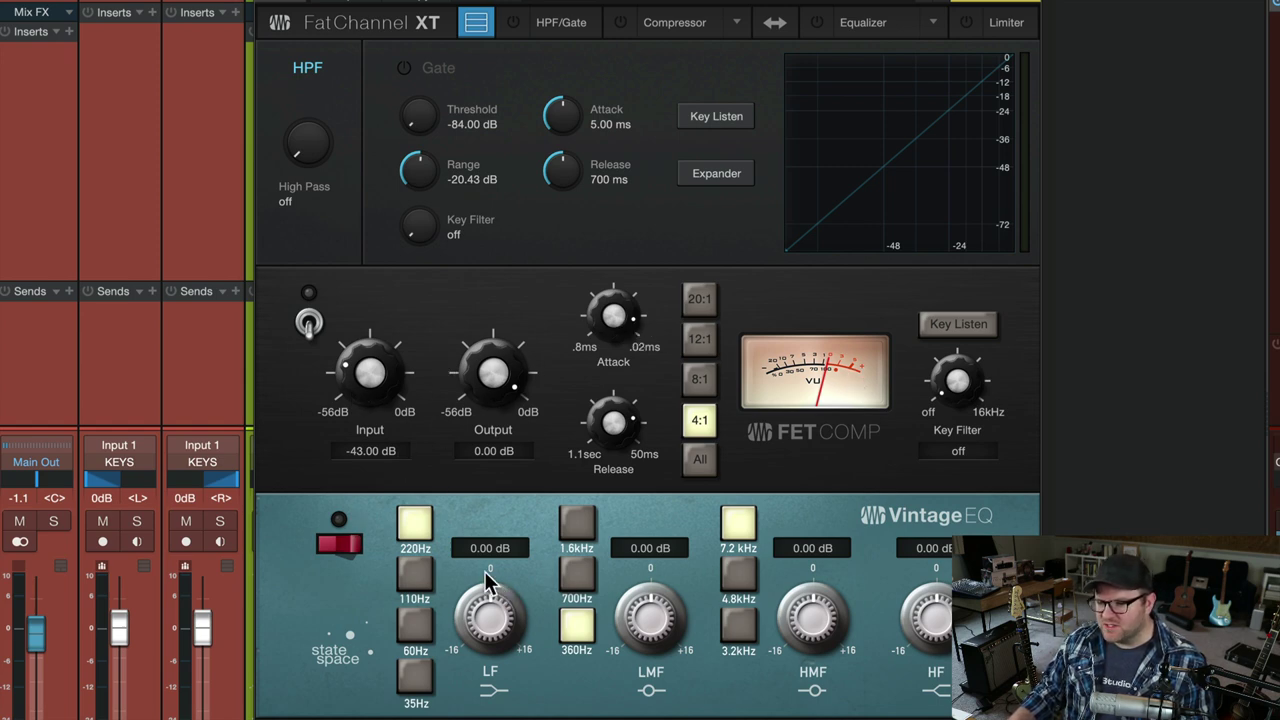
{"action": "left_click", "coordinate": [339, 543]}
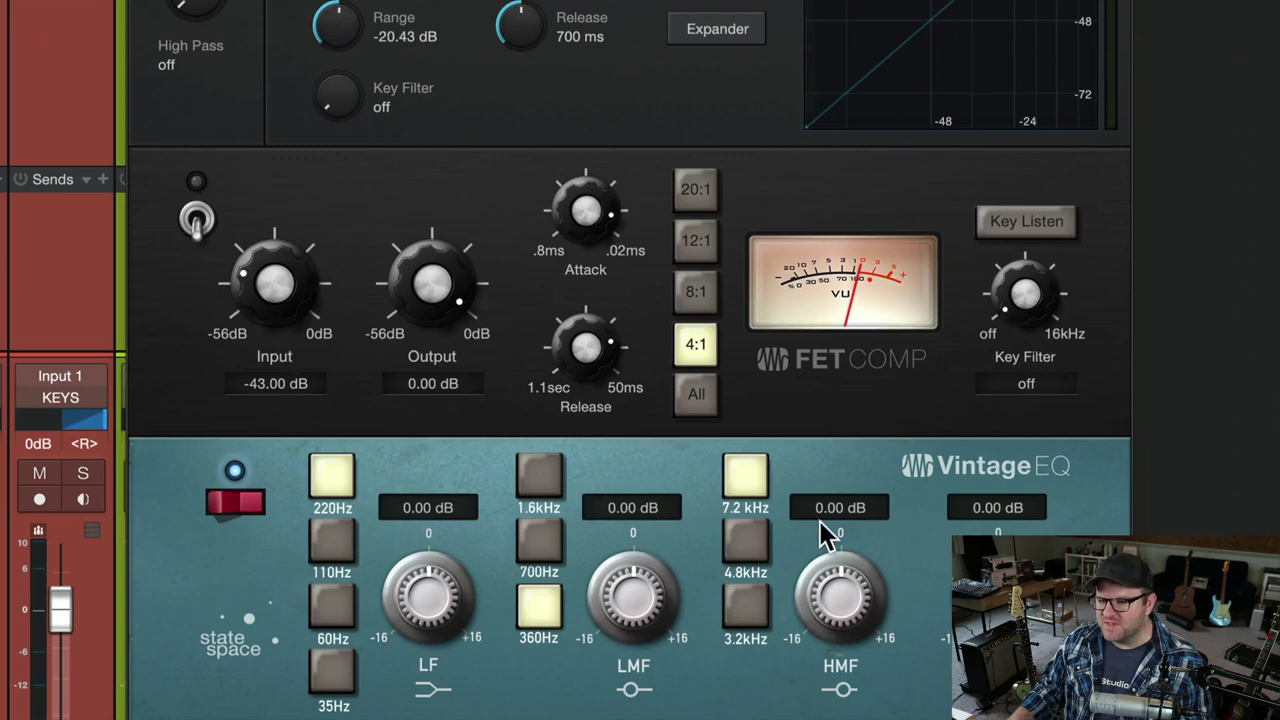
- Try 110Hz and 60Hz for the low band, then return it to 220Hz
{"action": "left_click", "coordinate": [338, 548]}
{"action": "left_click", "coordinate": [340, 605]}
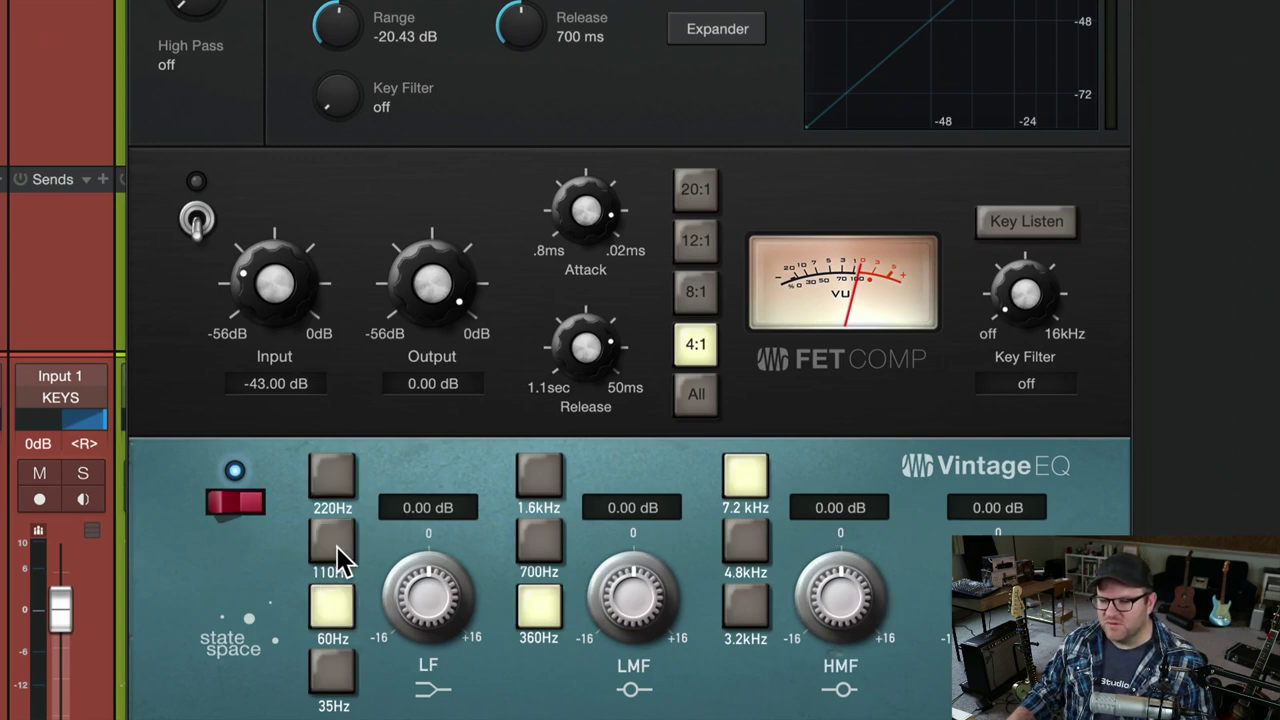
{"action": "left_click", "coordinate": [337, 546]}
{"action": "left_click", "coordinate": [335, 505]}
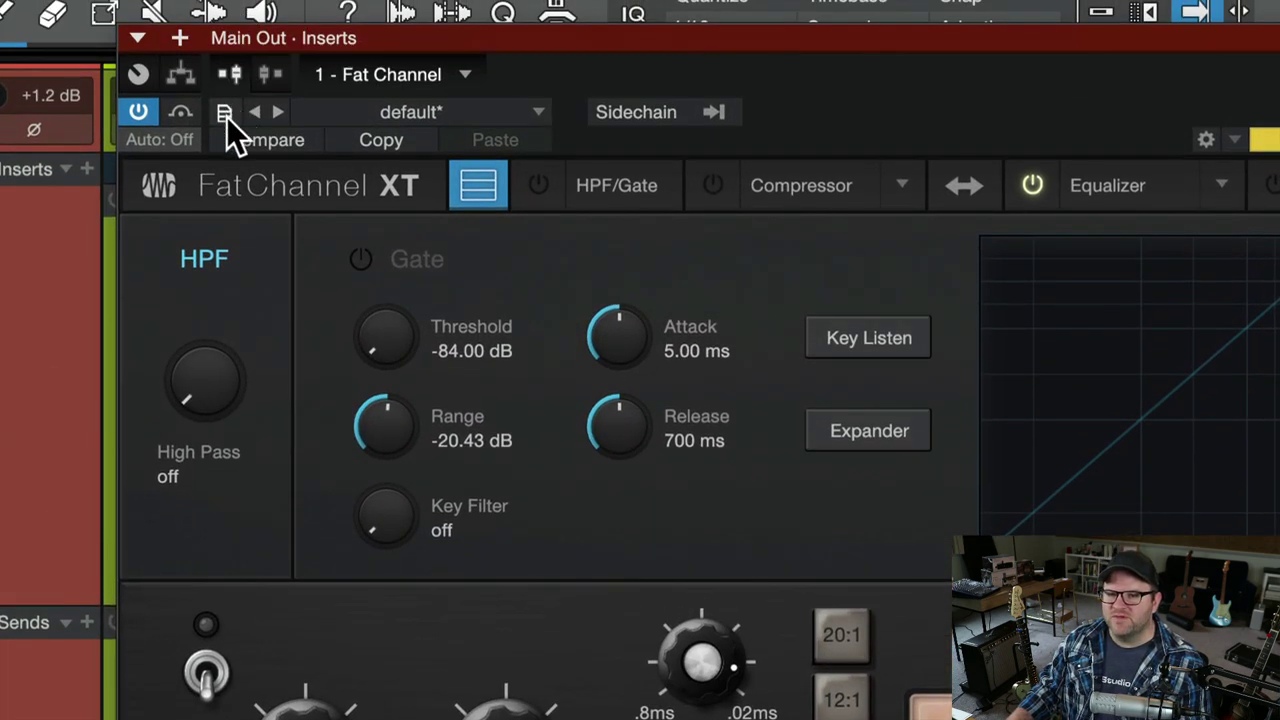
- Store the current Fat Channel settings as its default preset, confirm, and close the plugin window
{"action": "left_click", "coordinate": [224, 113]}
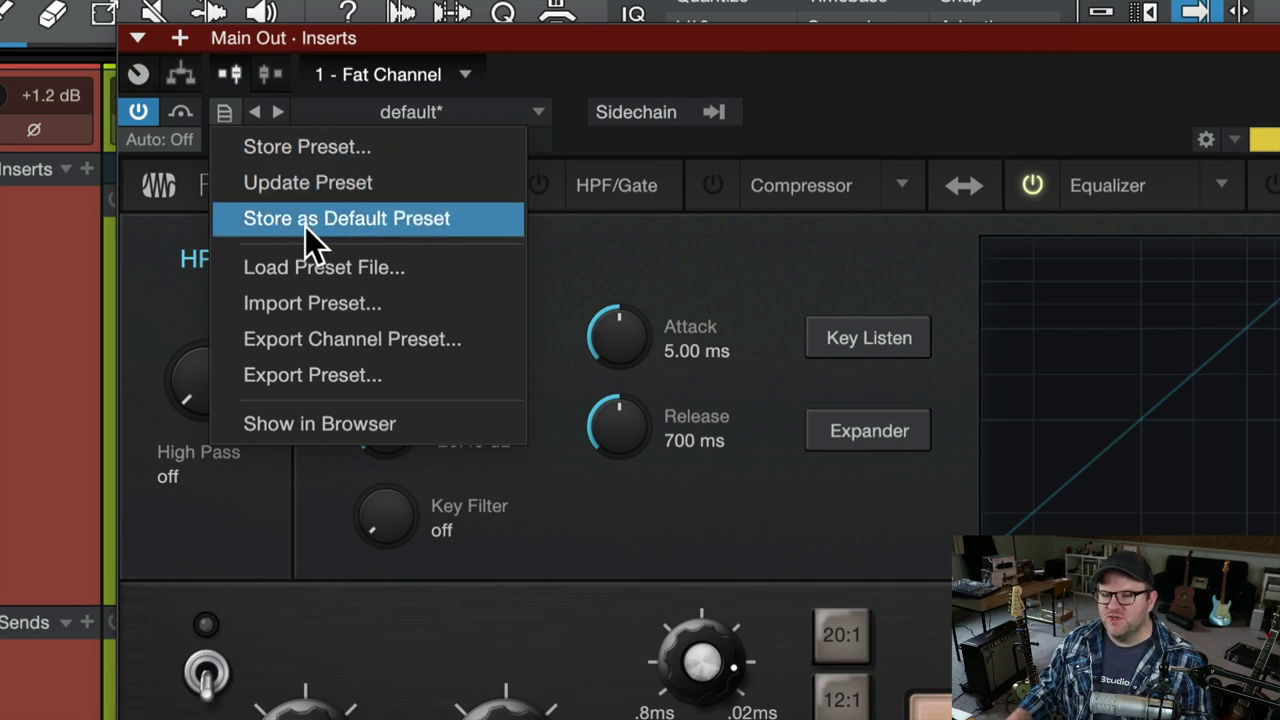
{"action": "left_click", "coordinate": [373, 218]}
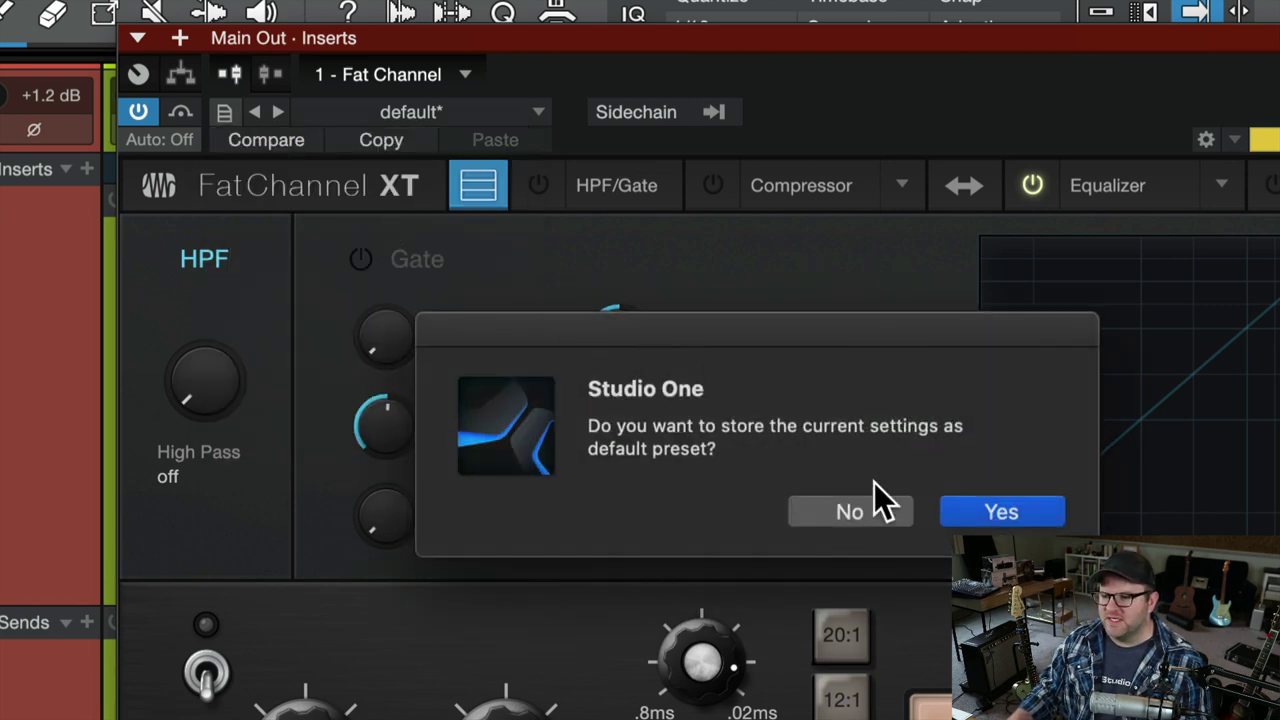
{"action": "left_click", "coordinate": [980, 510]}
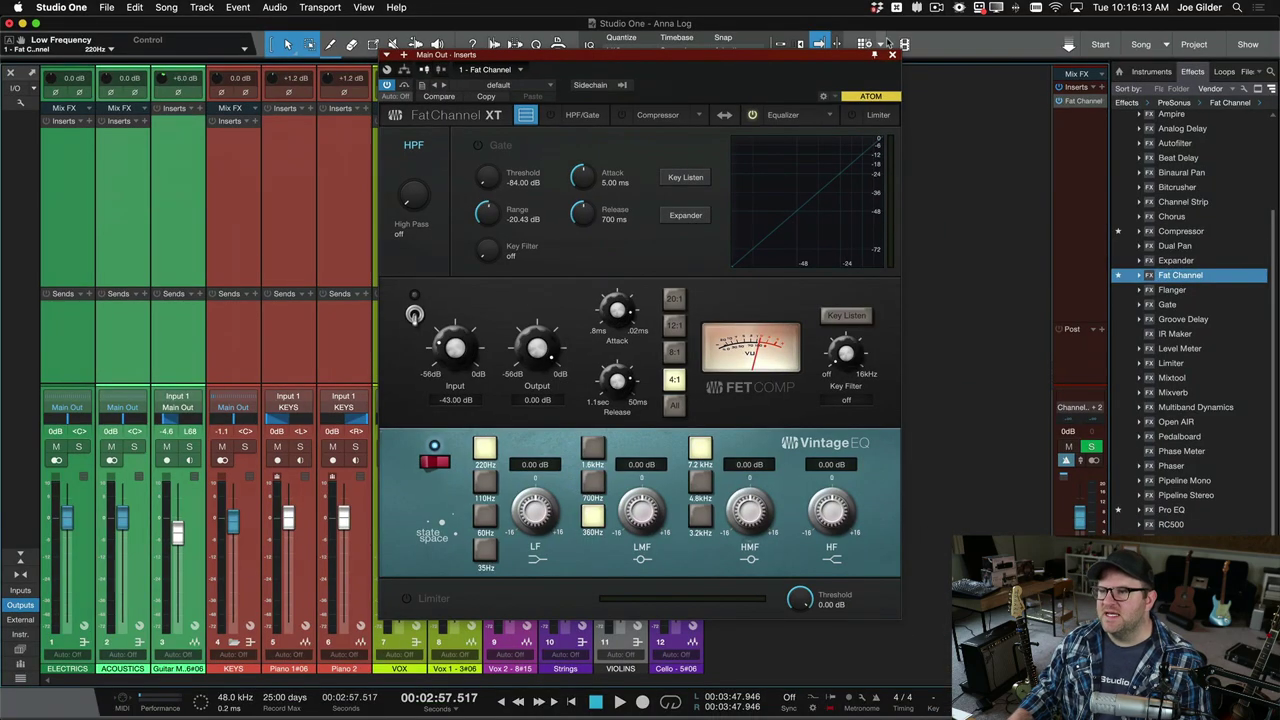
{"action": "left_click", "coordinate": [892, 55]}
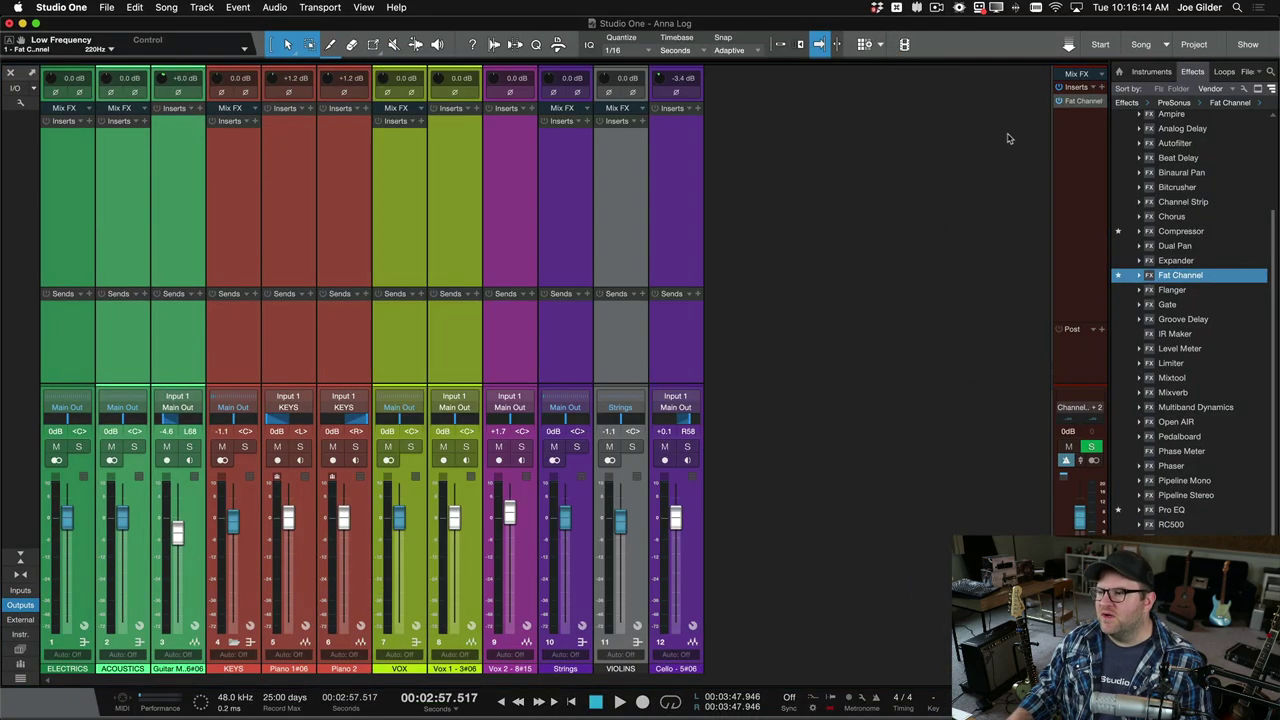
- Insert Fat Channel on the selected channels, check ELECTRICS through Piano 2 show the default, then close
{"action": "left_click_drag", "start_coordinate": [1194, 283], "coordinate": [689, 193]}
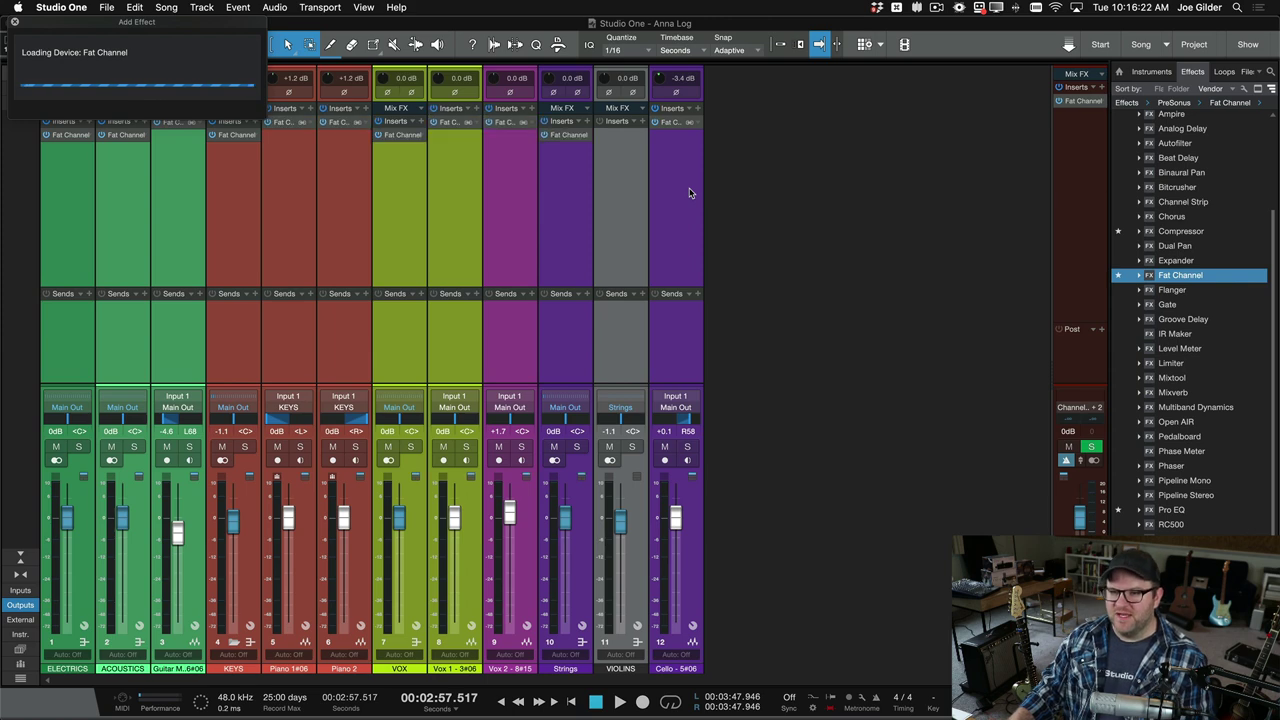
{"action": "left_click", "coordinate": [214, 213]}
{"action": "left_click", "coordinate": [181, 220]}
{"action": "left_click", "coordinate": [139, 224]}
{"action": "left_click", "coordinate": [72, 228]}
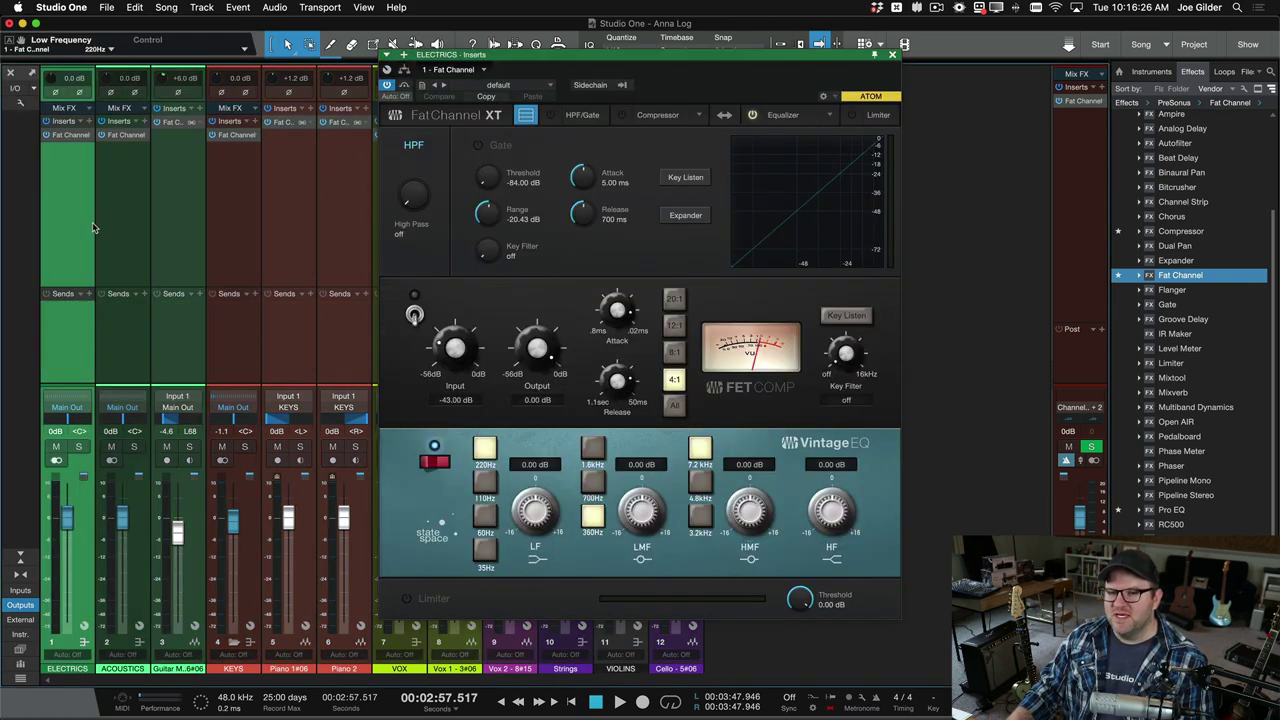
{"action": "left_click", "coordinate": [114, 230]}
{"action": "left_click", "coordinate": [157, 232]}
{"action": "left_click", "coordinate": [237, 232]}
{"action": "left_click", "coordinate": [306, 232]}
{"action": "left_click", "coordinate": [338, 232]}
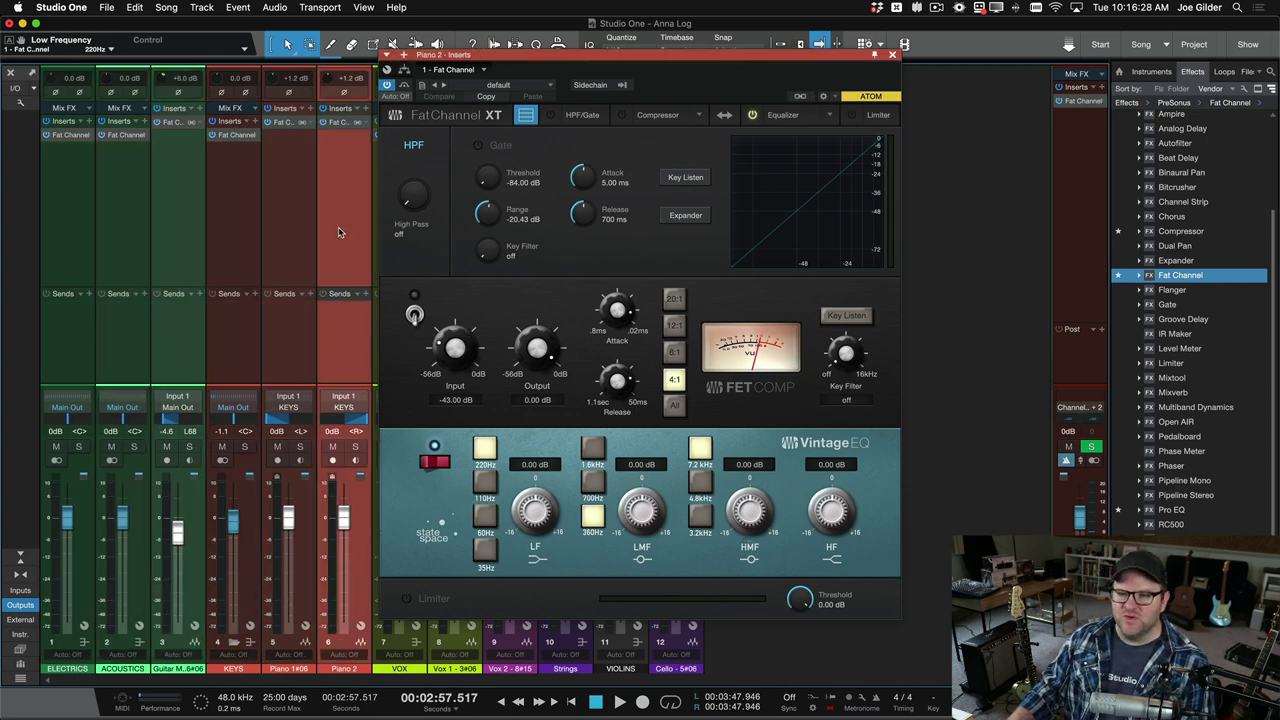
{"action": "left_click", "coordinate": [892, 56]}
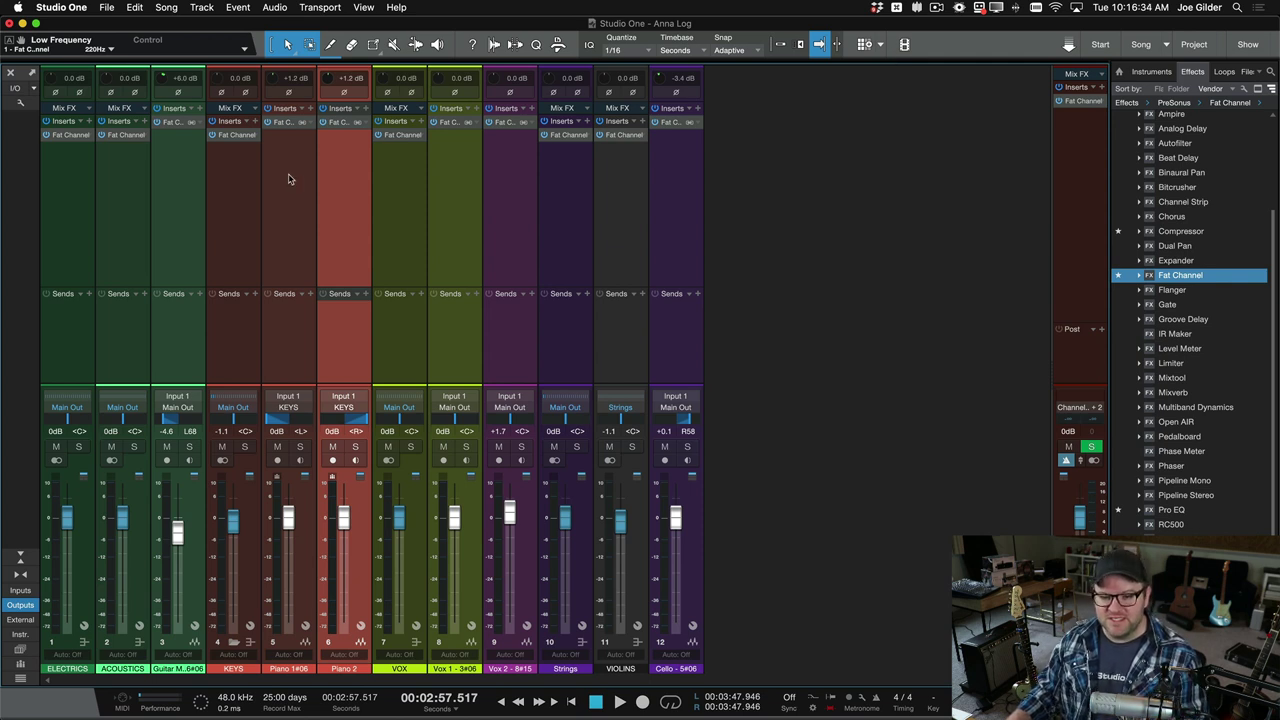
- Open ELECTRICS' Fat Channel, move its window right, and browse ACOUSTICS and Guitar Mic before returning
{"action": "left_click", "coordinate": [70, 135]}
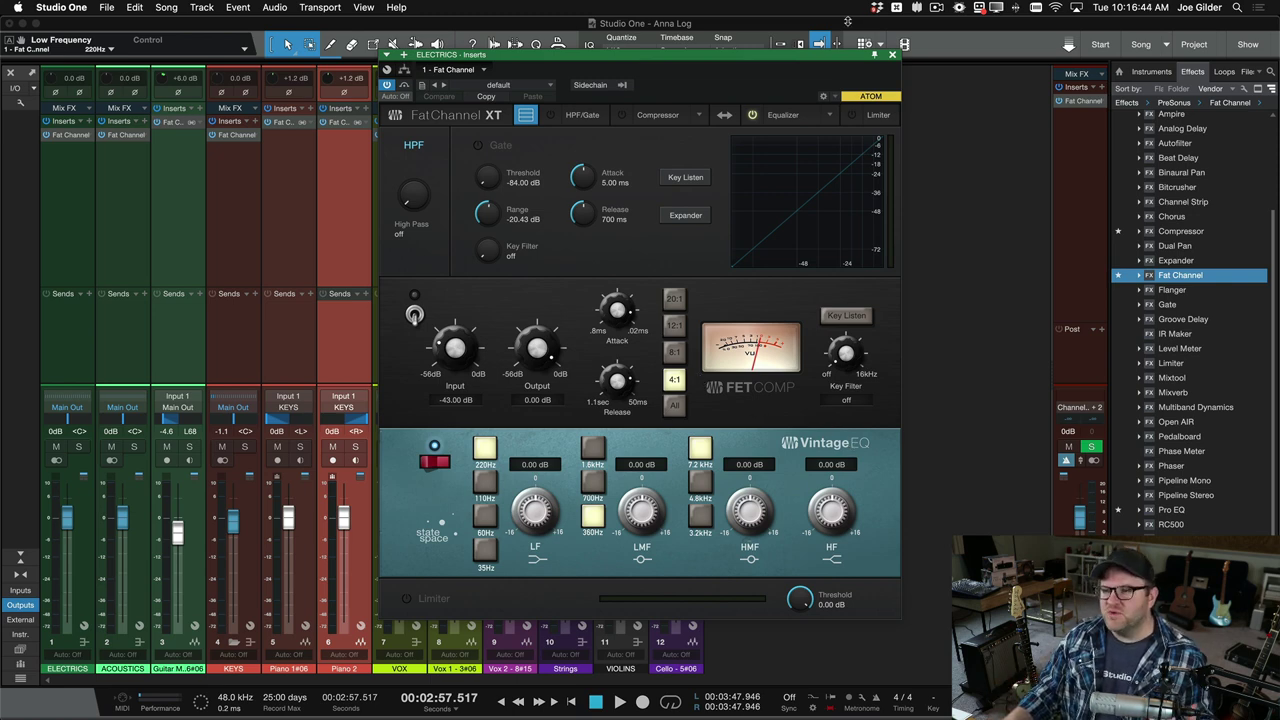
{"action": "left_click_drag", "start_coordinate": [823, 56], "coordinate": [825, 72]}
{"action": "left_click_drag", "start_coordinate": [855, 133], "coordinate": [1050, 126]}
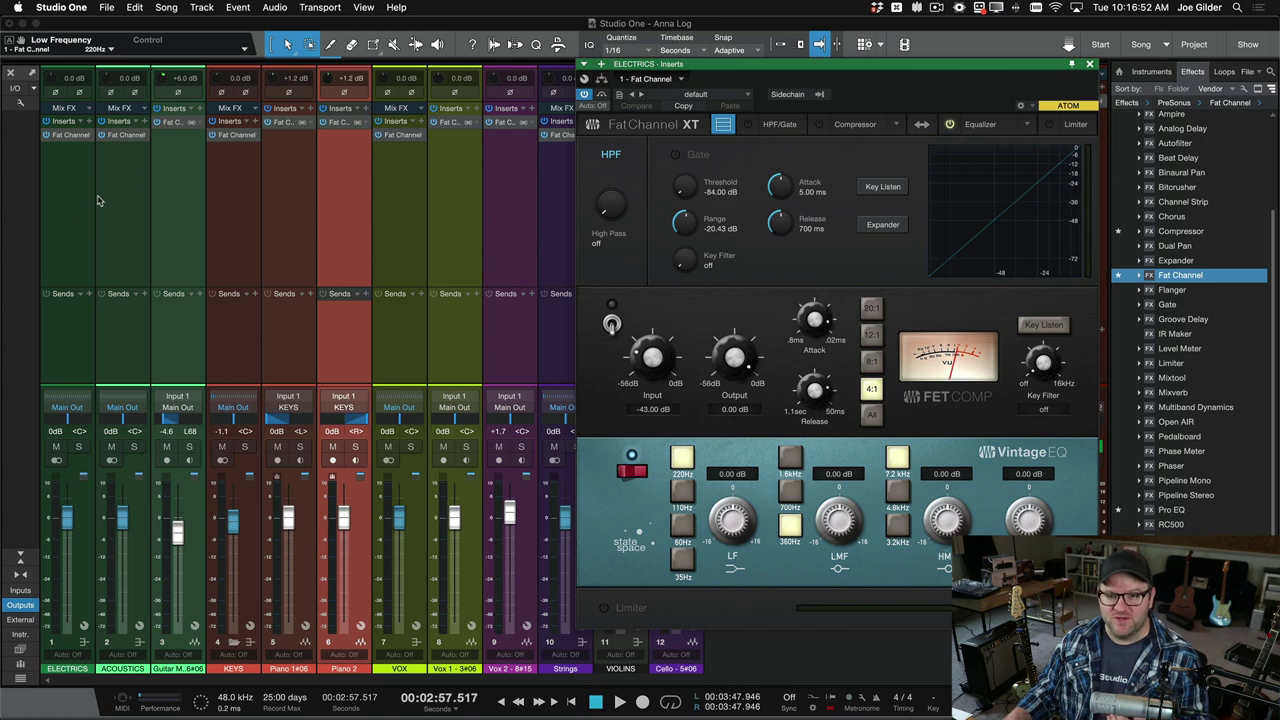
{"action": "left_click", "coordinate": [79, 222]}
{"action": "left_click", "coordinate": [124, 232]}
{"action": "left_click", "coordinate": [184, 236]}
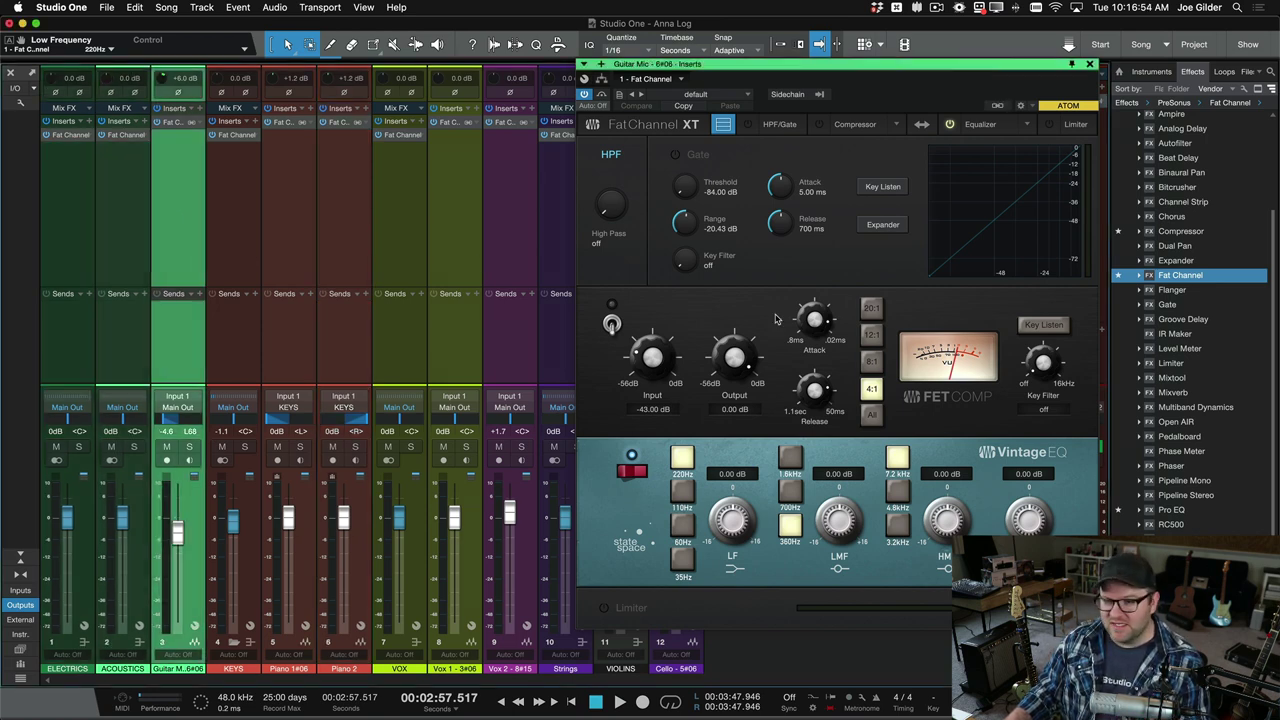
{"action": "left_click", "coordinate": [75, 249]}
- Adjust the Vintage EQ band gains, then reset low, low-mid, high-mid and high to 0.00 dB
{"action": "left_click_drag", "start_coordinate": [840, 520], "coordinate": [856, 543]}
{"action": "left_click_drag", "start_coordinate": [1004, 530], "coordinate": [956, 495]}
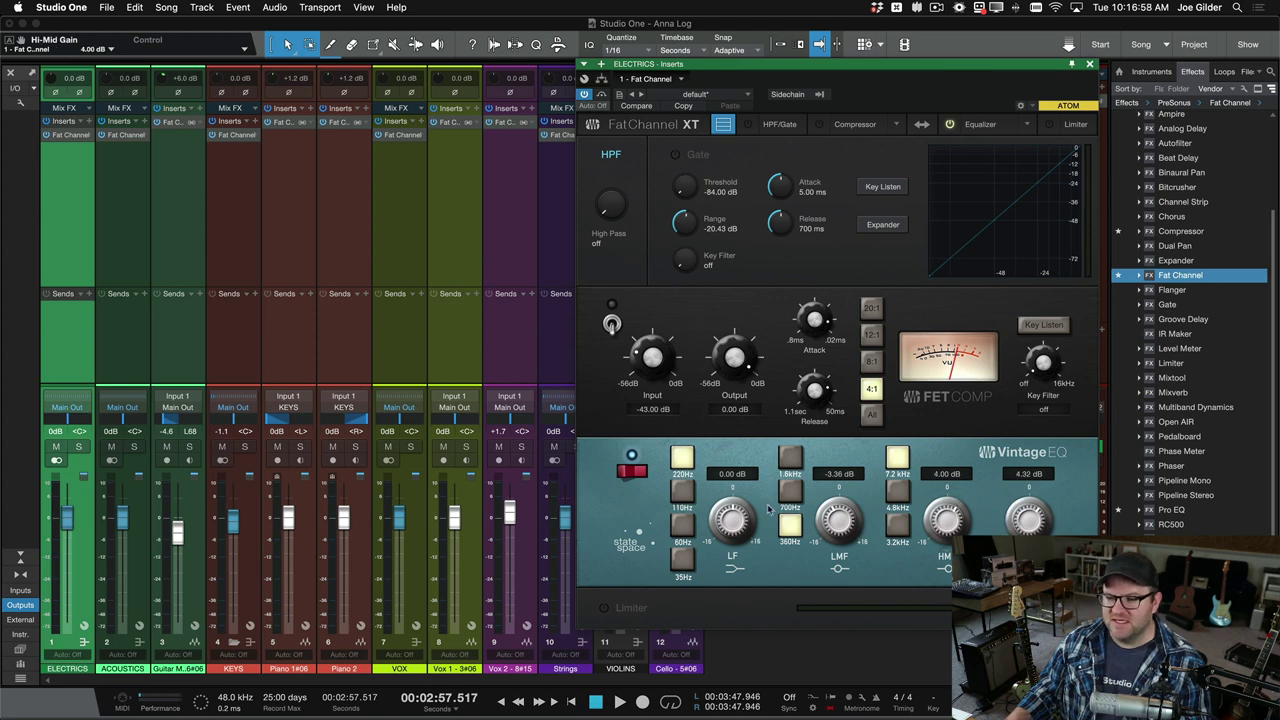
{"action": "left_click_drag", "start_coordinate": [734, 524], "coordinate": [733, 506]}
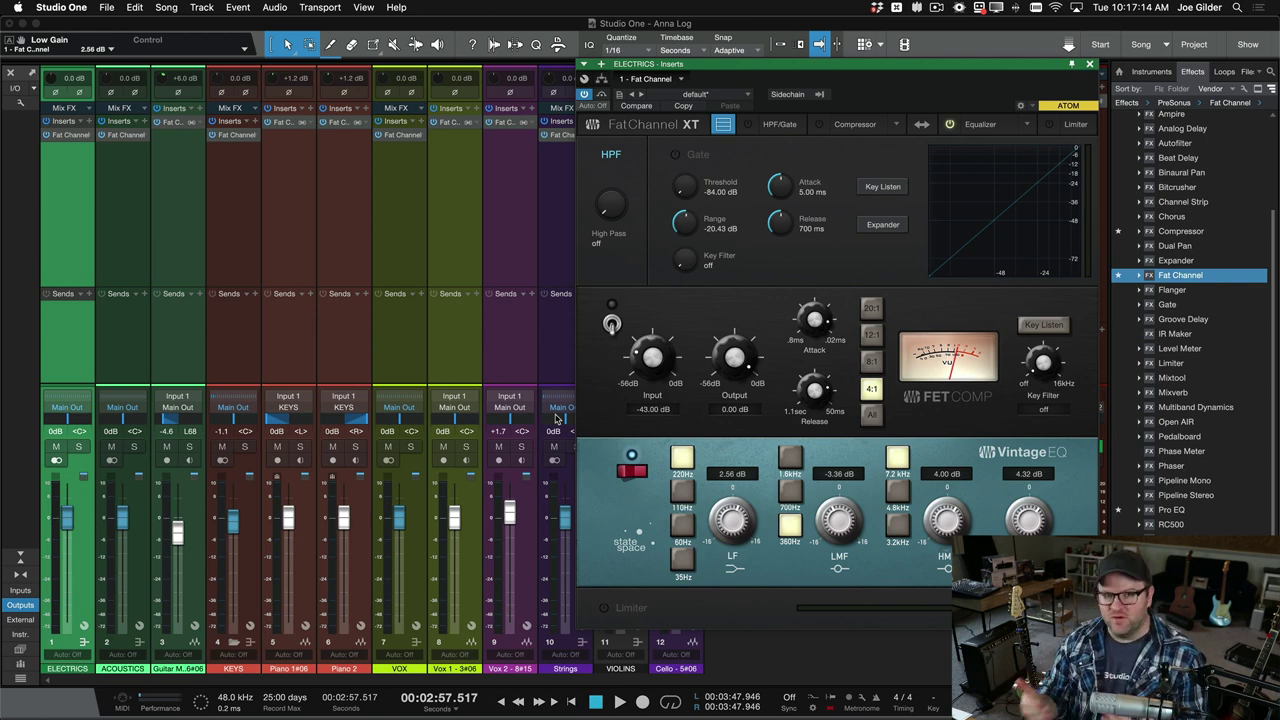
{"action": "left_click", "coordinate": [832, 503], "text": "super"}
{"action": "left_click", "coordinate": [945, 520], "text": "super"}
{"action": "left_click", "coordinate": [1035, 522], "text": "super"}
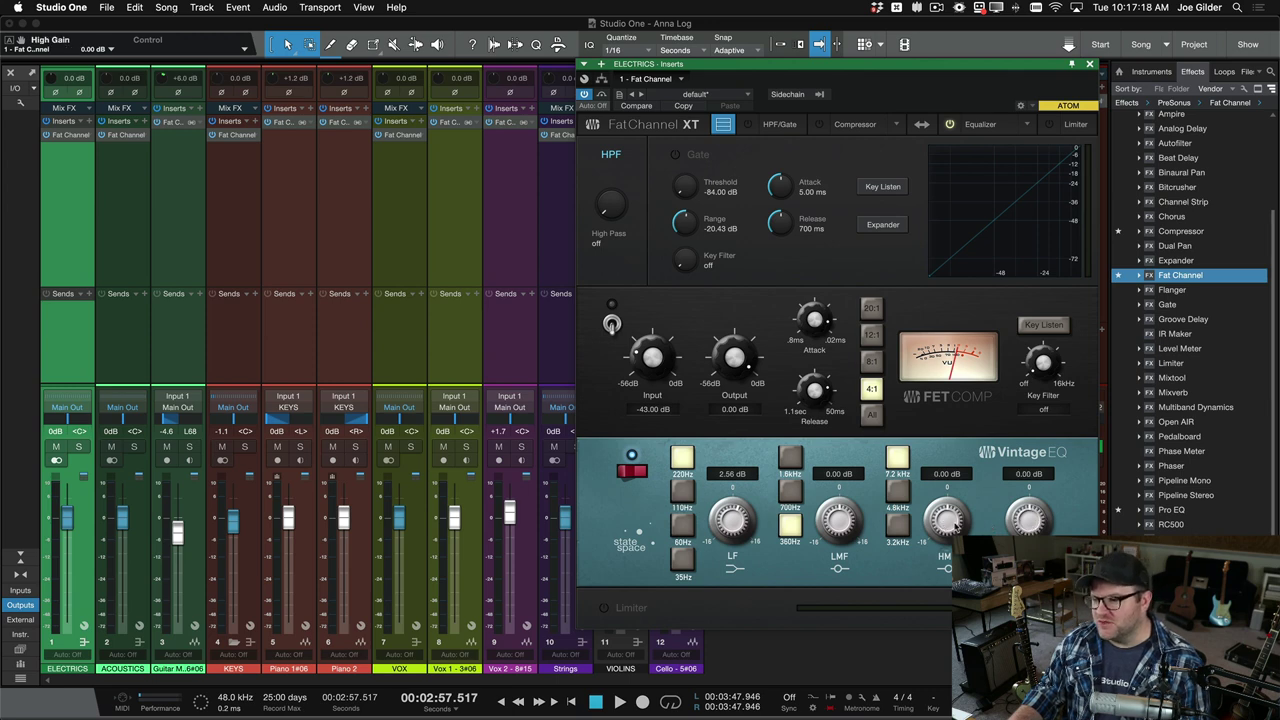
{"action": "left_click", "coordinate": [733, 522], "text": "super"}
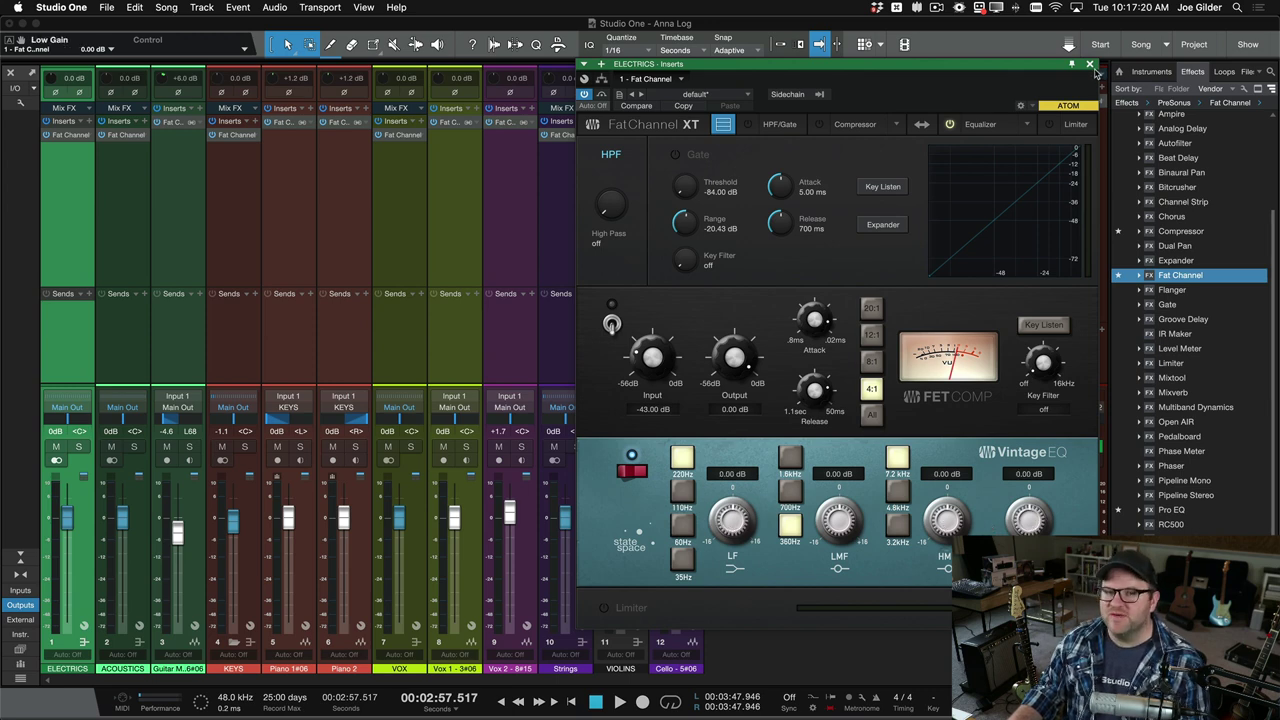